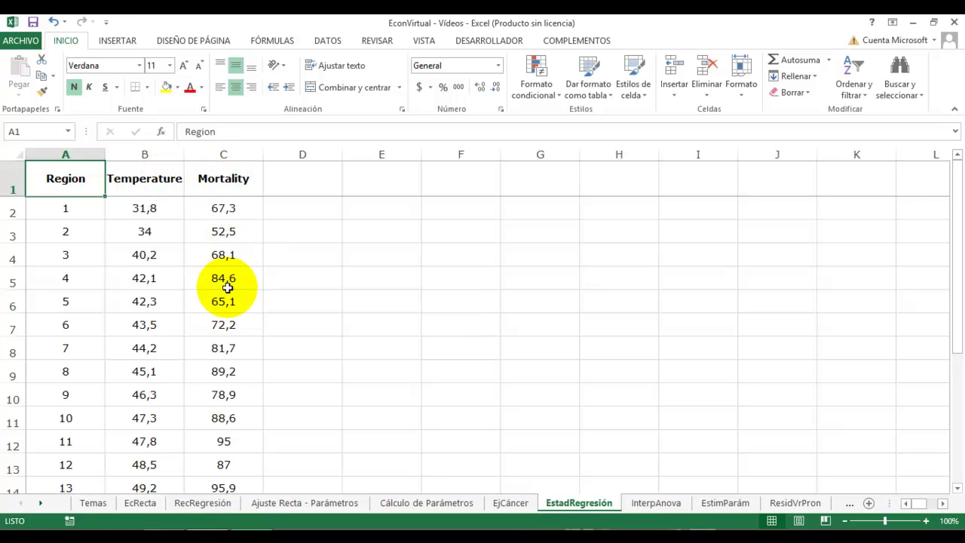
Open the Regression data analysis tool on the EstadRegresión sheet and clear its existing Y and X input ranges.
{"action": "left_click", "coordinate": [507, 503]}
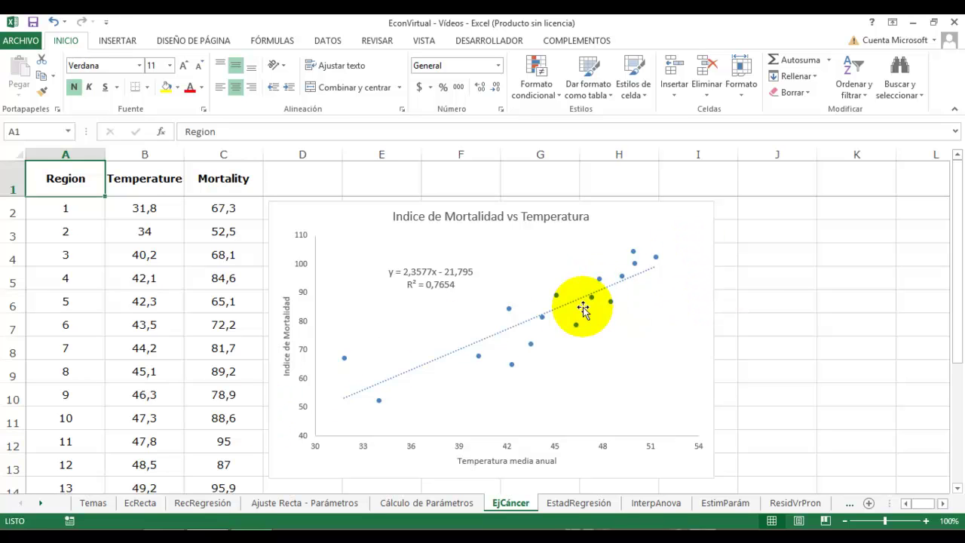
{"action": "left_click", "coordinate": [579, 502]}
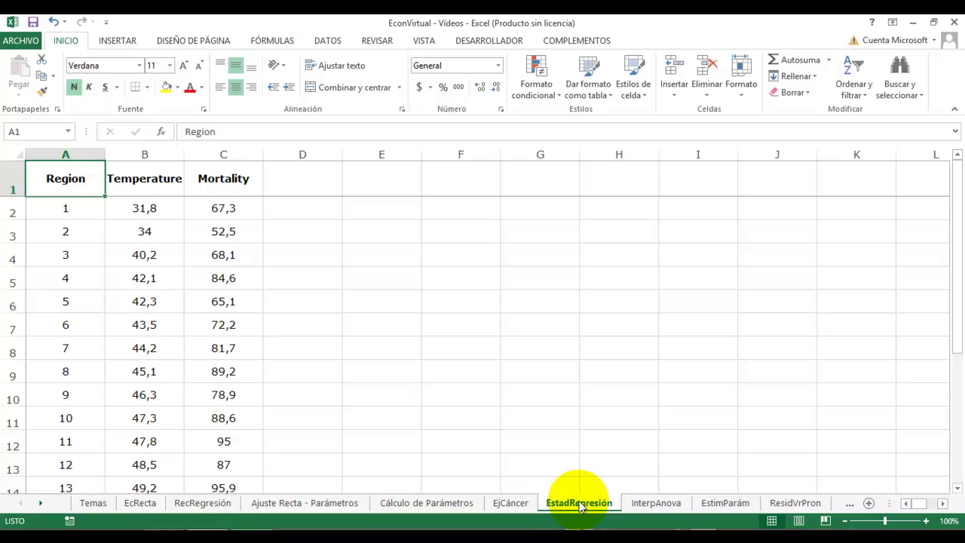
{"action": "left_click", "coordinate": [329, 42]}
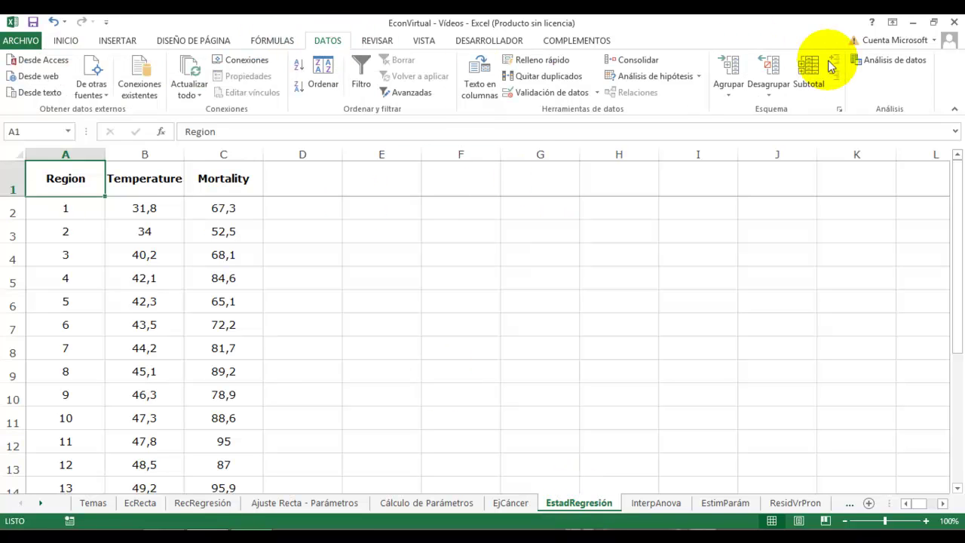
{"action": "left_click", "coordinate": [886, 61]}
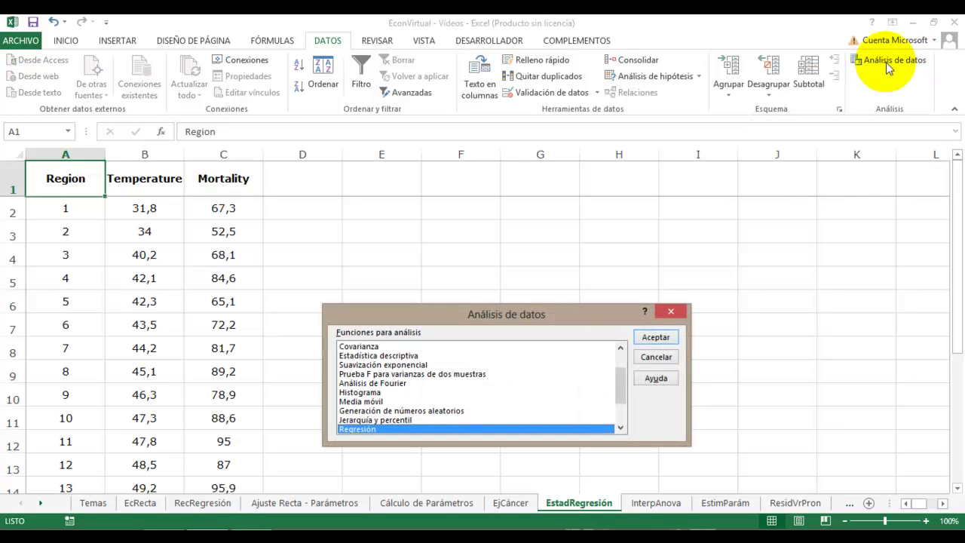
{"action": "left_click", "coordinate": [667, 339]}
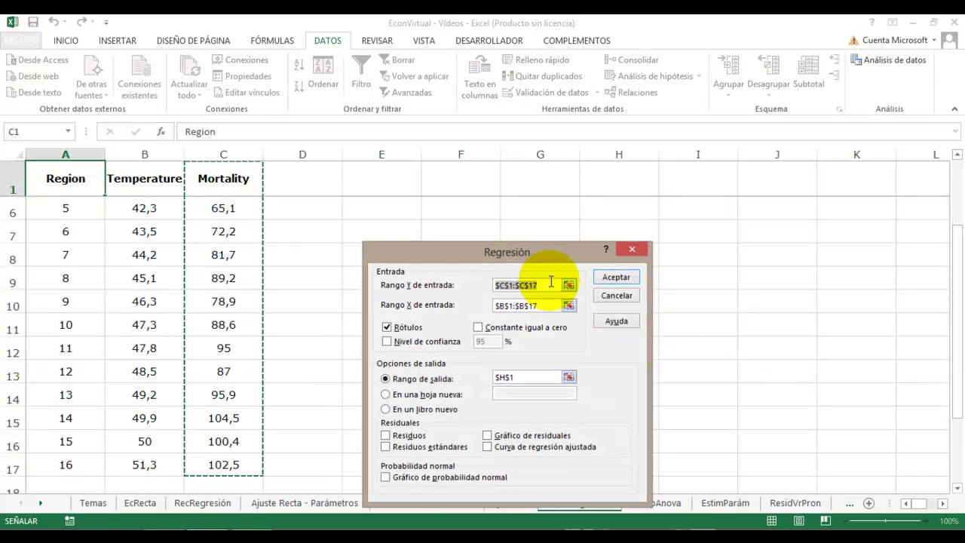
{"action": "left_click", "coordinate": [549, 285]}
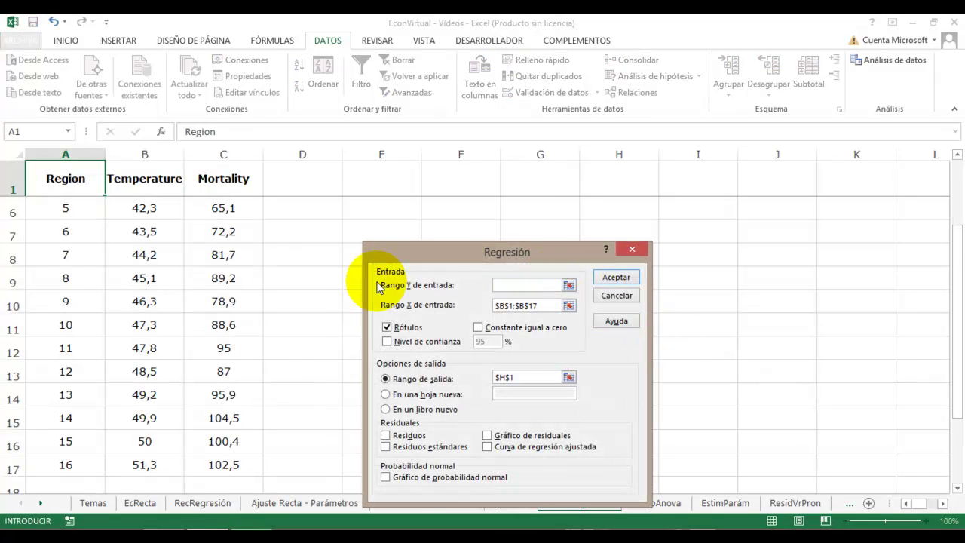
{"action": "left_click_drag", "start_coordinate": [538, 305], "coordinate": [341, 291]}
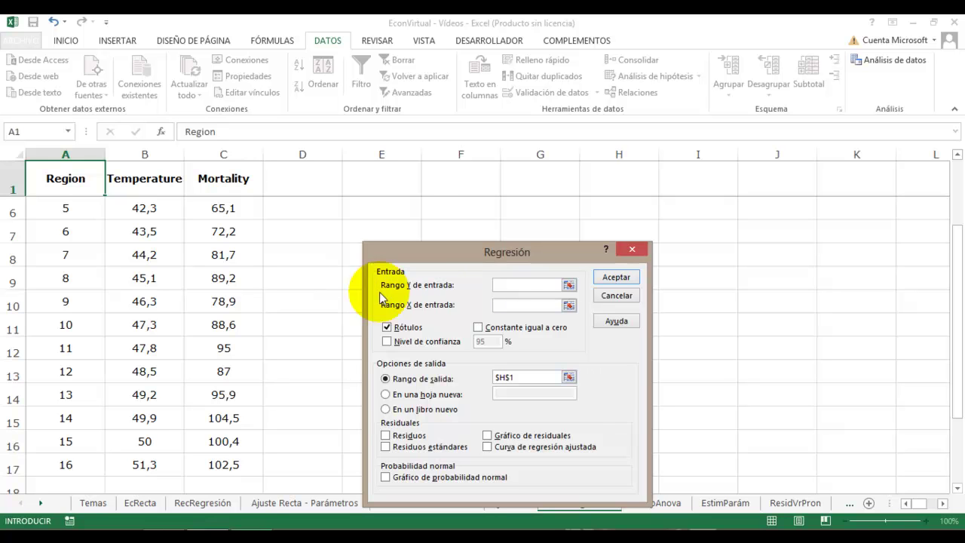
Set the regression's Y input range to the Mortality data $C$1:$C$17 and the X range to the Temperature data $B$1:$B$17.
{"action": "left_click", "coordinate": [506, 283]}
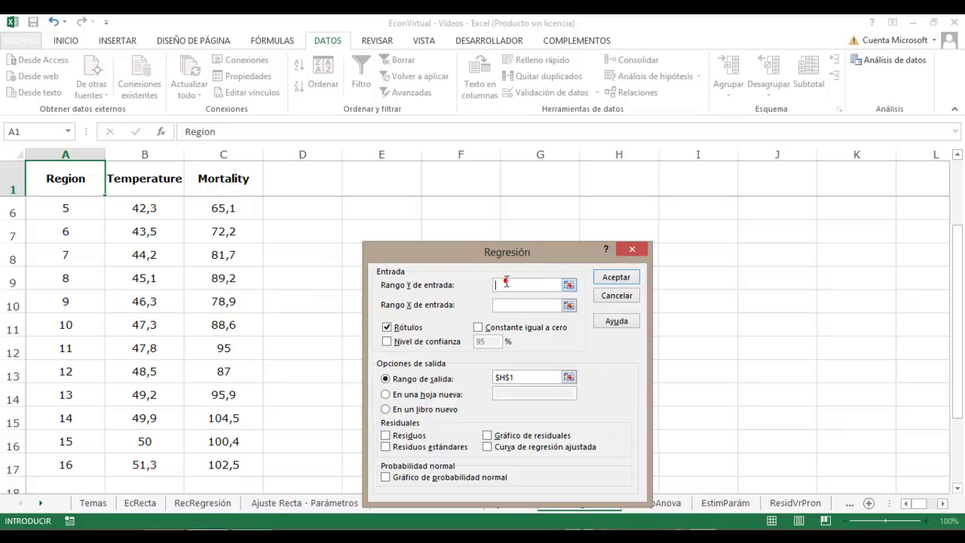
{"action": "left_click", "coordinate": [224, 176]}
{"action": "key", "text": "ctrl+shift+Down"}
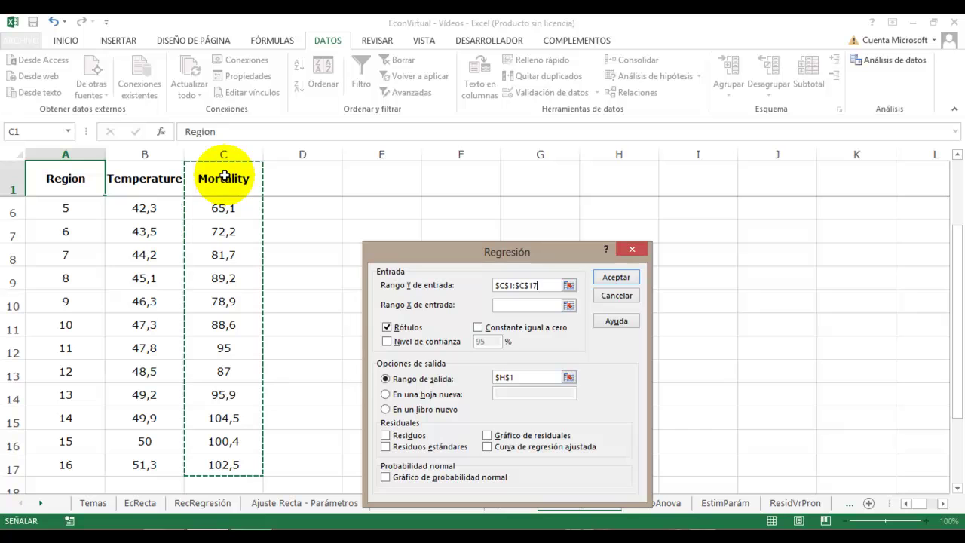
{"action": "left_click", "coordinate": [505, 306]}
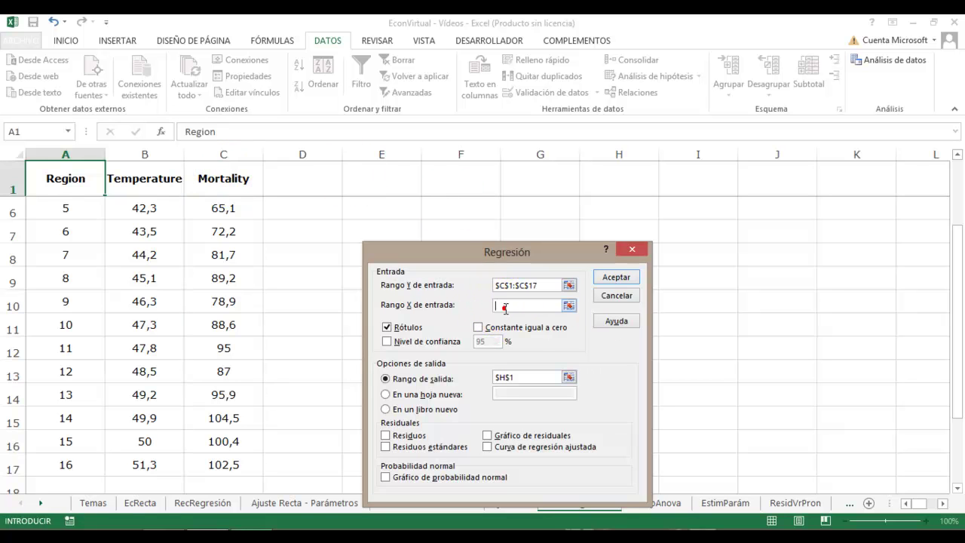
{"action": "left_click", "coordinate": [143, 179]}
{"action": "key", "text": "ctrl+shift+Down"}
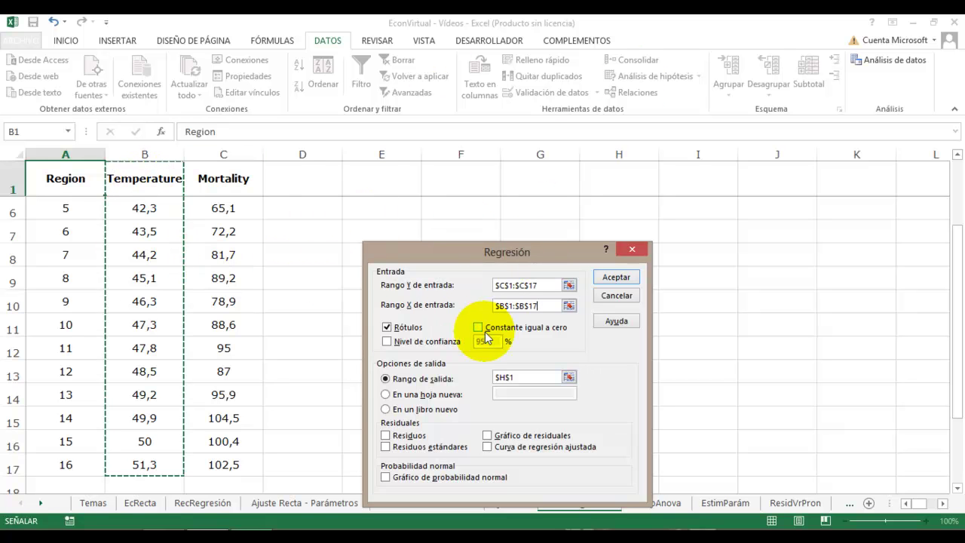
Set the regression's output range to $I$1 and run the analysis.
{"action": "left_click", "coordinate": [512, 378]}
{"action": "left_click", "coordinate": [441, 377]}
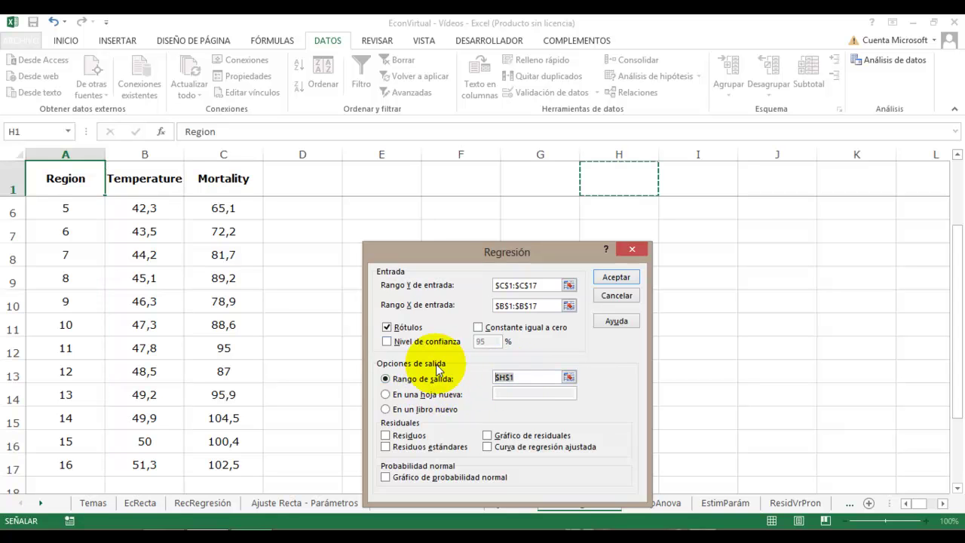
{"action": "left_click", "coordinate": [700, 182]}
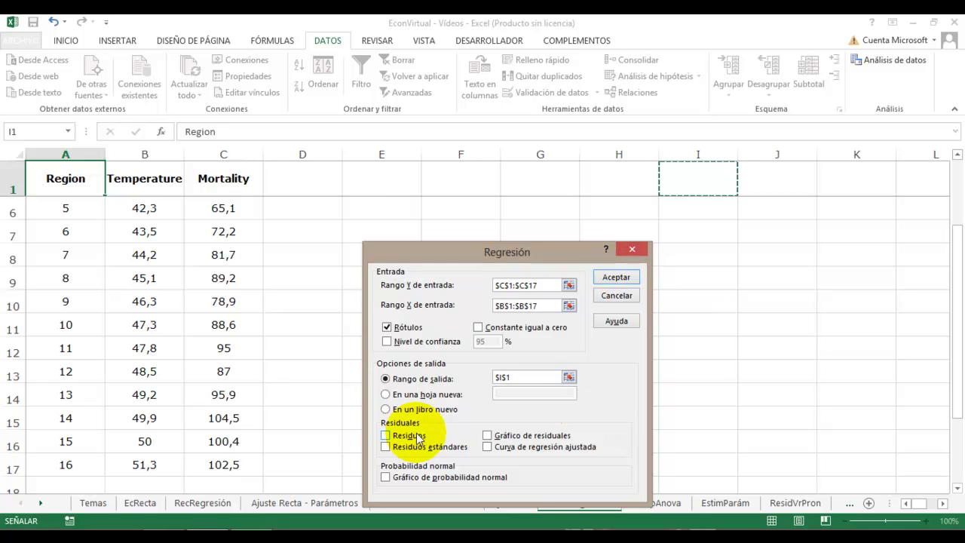
{"action": "left_click", "coordinate": [614, 279]}
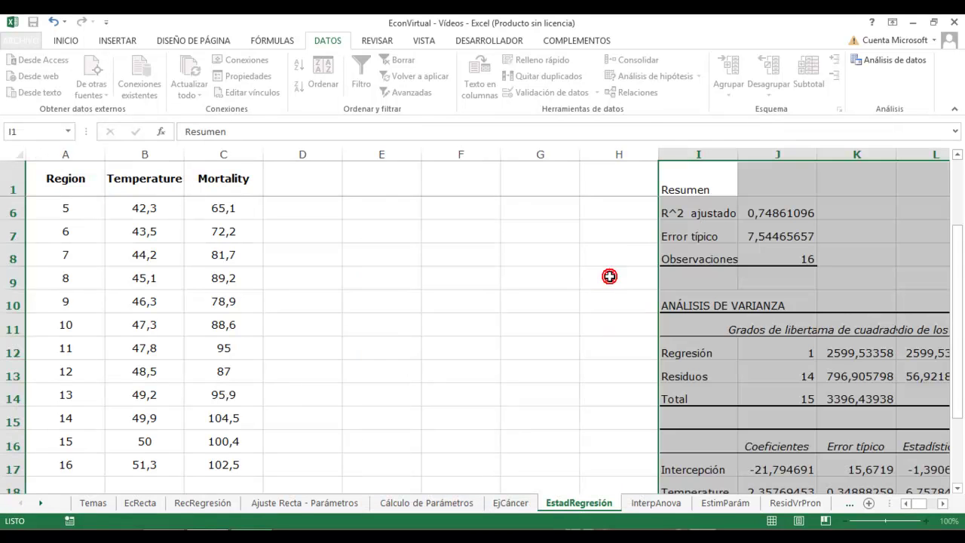
Autofit the widths of columns I to Q holding the regression output, and return to cell A1.
{"action": "left_click", "coordinate": [690, 147]}
{"action": "key", "text": "shift+Right"}
{"action": "key", "text": "shift+Right"}
{"action": "key", "text": "shift+Right"}
{"action": "key", "text": "shift+Right"}
{"action": "key", "text": "shift+Right"}
{"action": "key", "text": "shift+Right"}
{"action": "key", "text": "shift+Right"}
{"action": "key", "text": "shift+Right"}
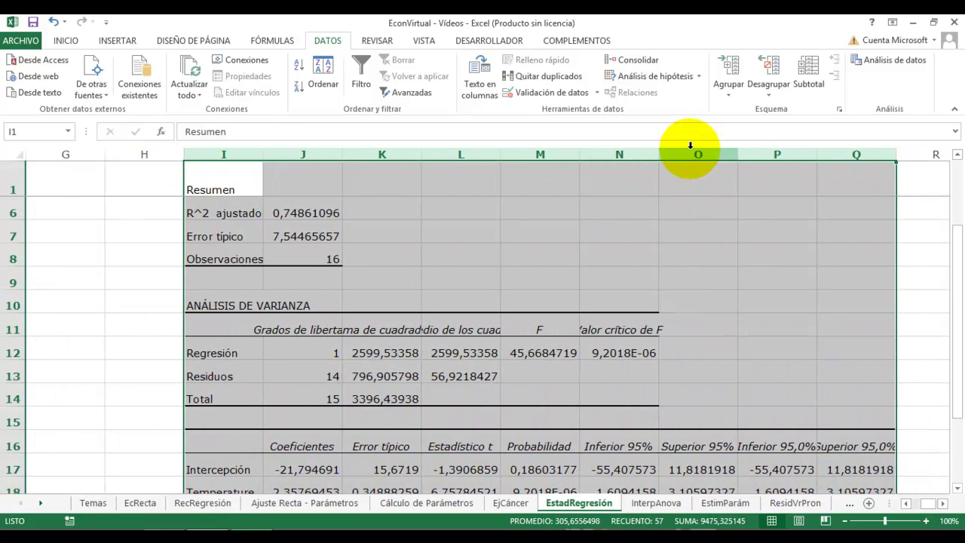
{"action": "double_click", "coordinate": [342, 155]}
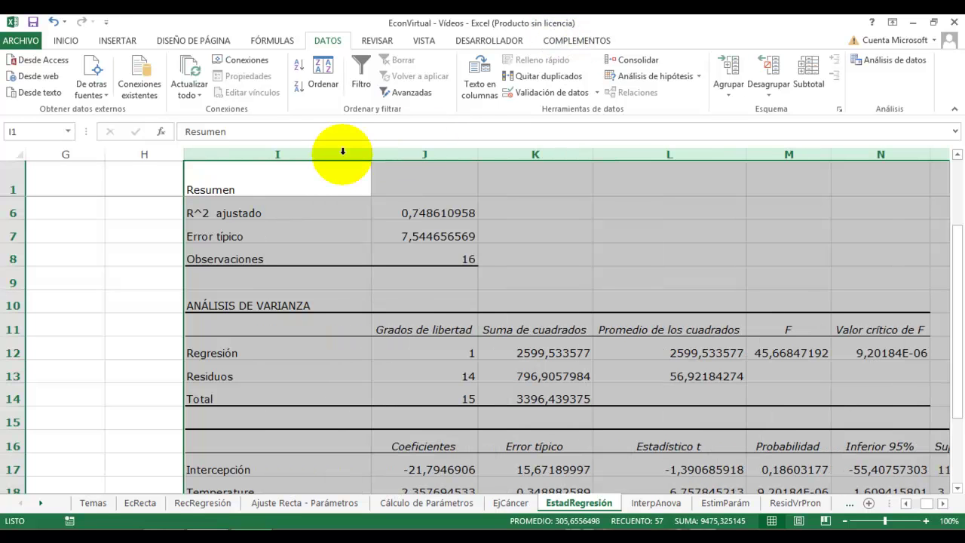
{"action": "key", "text": "Up"}
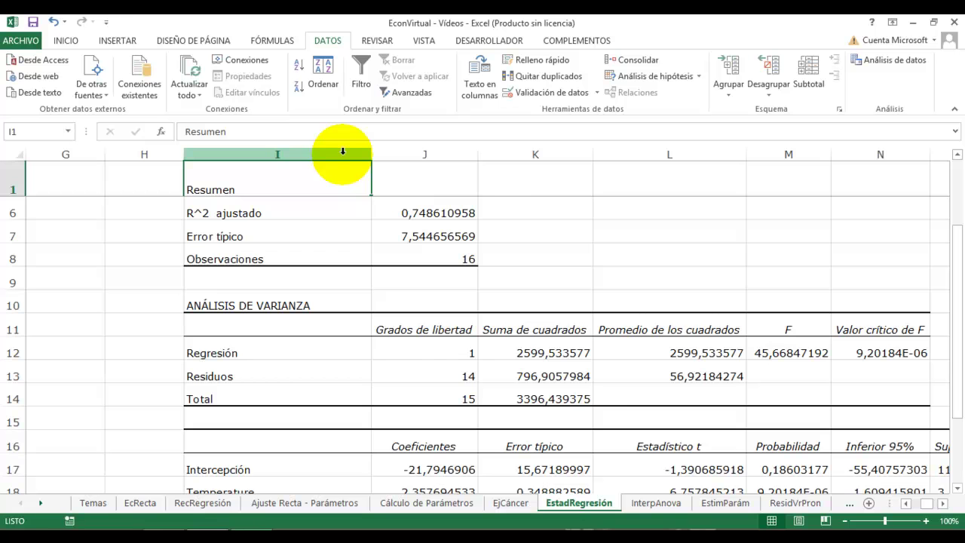
{"action": "key", "text": "ctrl+Left"}
{"action": "key", "text": "ctrl+Left"}
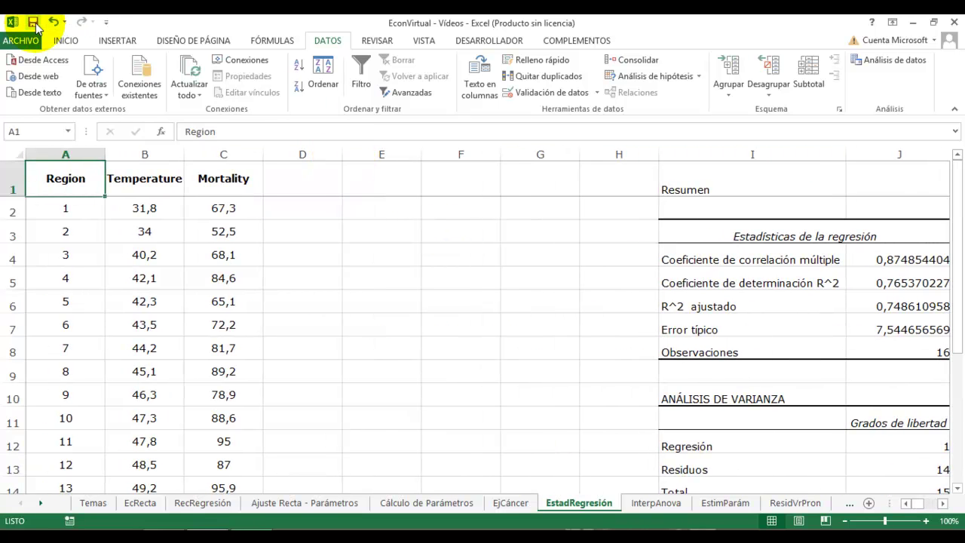
Align the contents of every cell in the sheet vertically to the middle.
{"action": "left_click", "coordinate": [14, 151]}
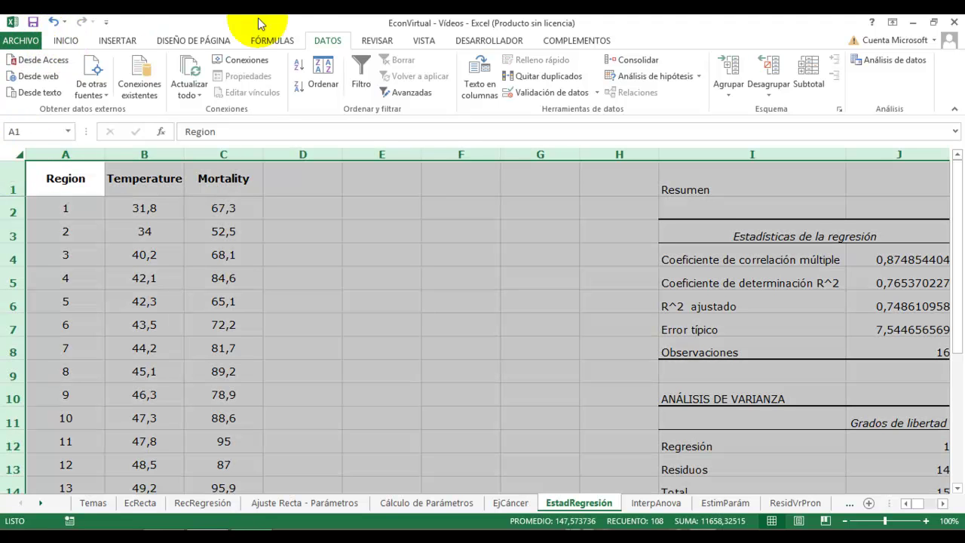
{"action": "left_click", "coordinate": [66, 40]}
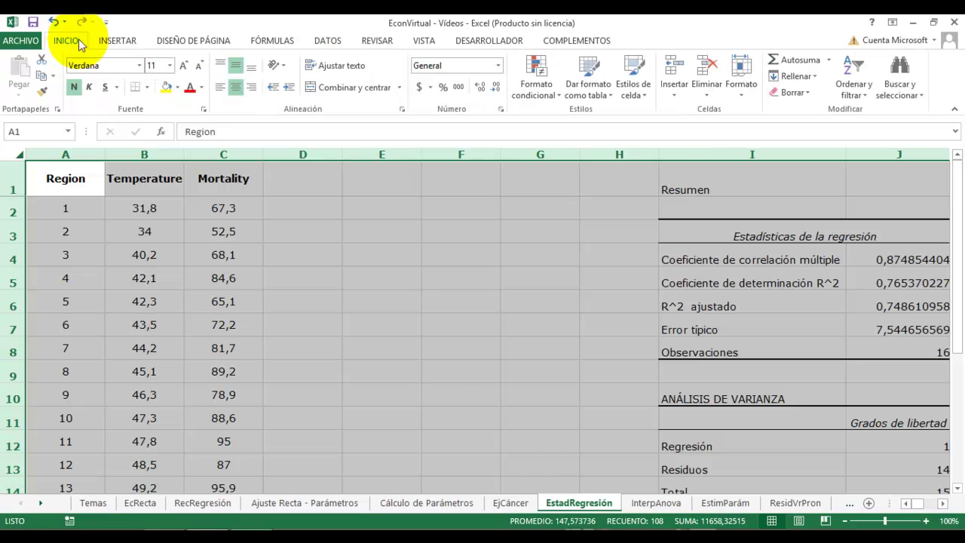
{"action": "left_click", "coordinate": [235, 68]}
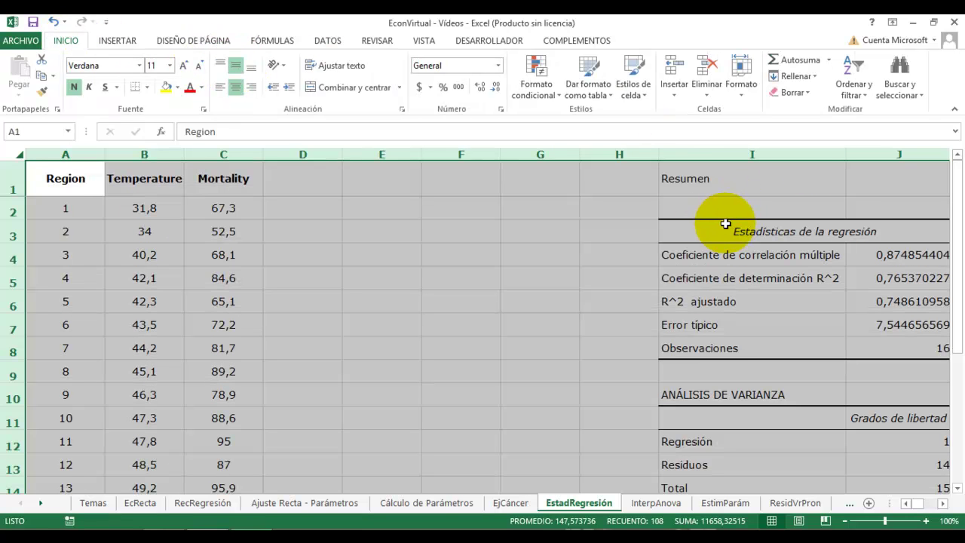
Examine the multiple correlation coefficient in the regression statistics and compare it with the scatter chart on the EjCáncer sheet.
{"action": "left_click", "coordinate": [725, 224]}
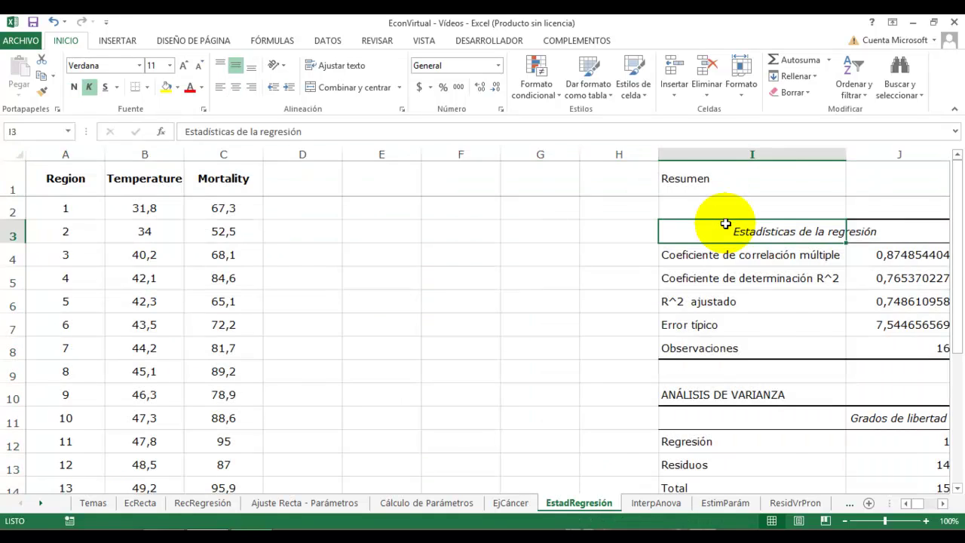
{"action": "key", "text": "Right"}
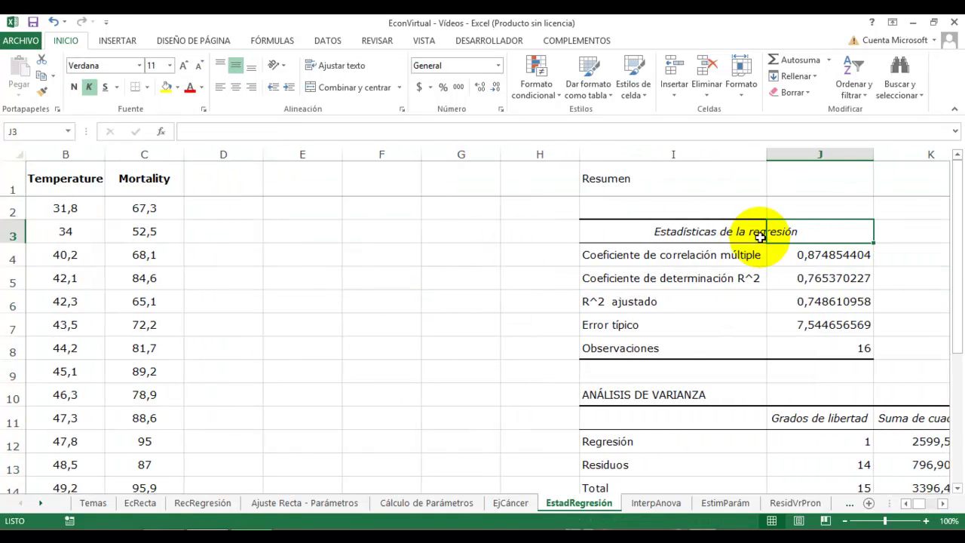
{"action": "left_click", "coordinate": [720, 255]}
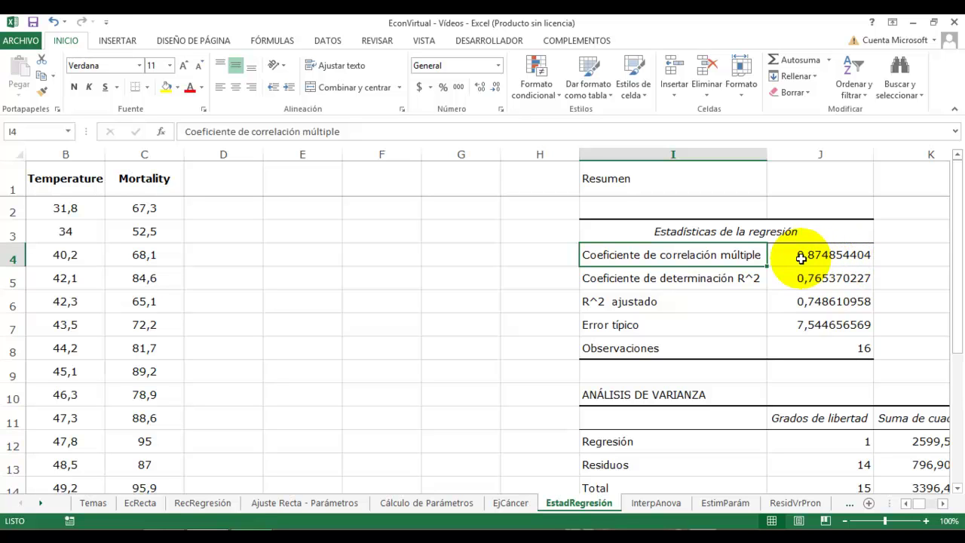
{"action": "left_click", "coordinate": [516, 506]}
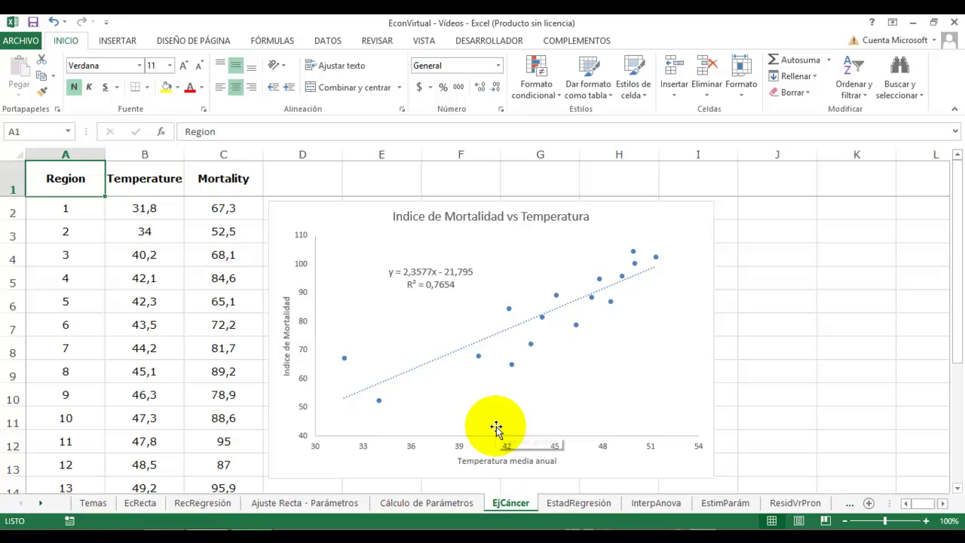
{"action": "left_click", "coordinate": [589, 509]}
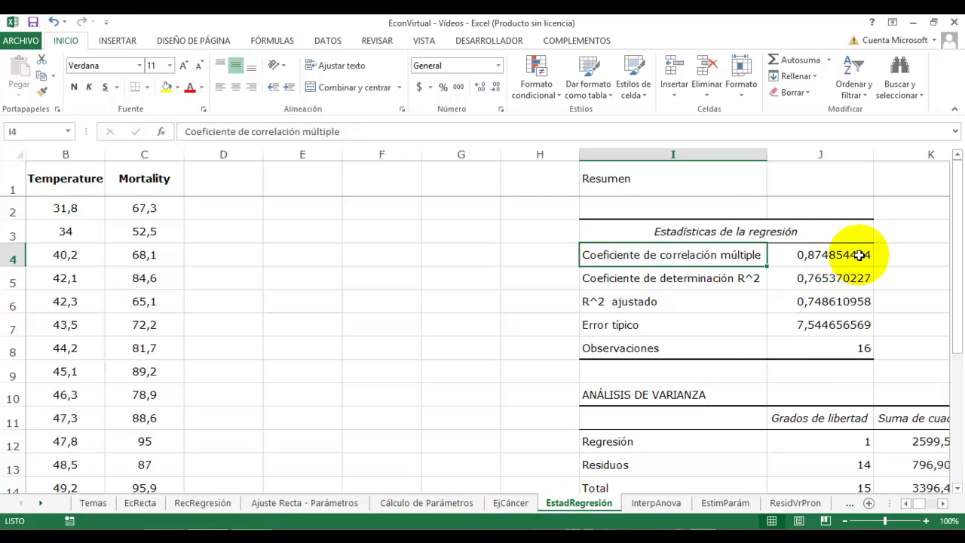
{"action": "left_click", "coordinate": [512, 503]}
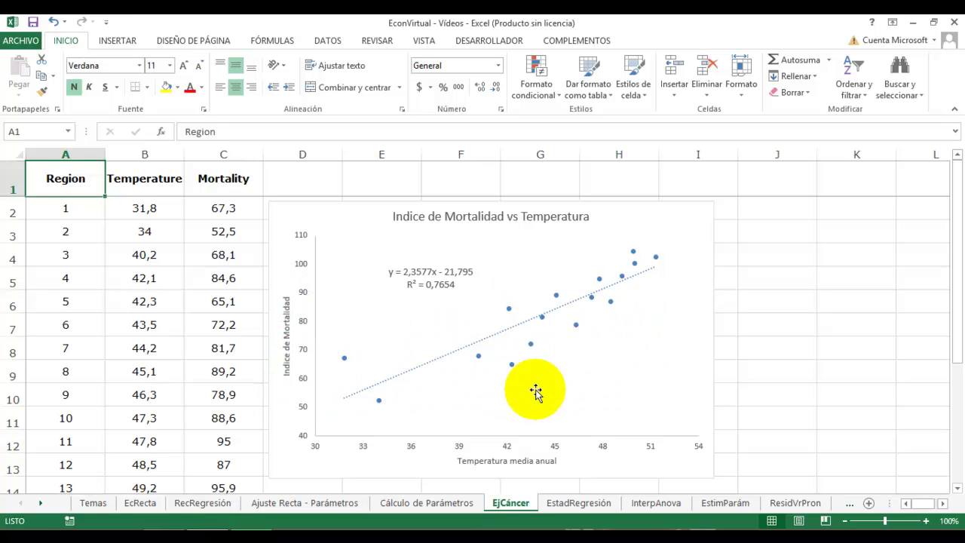
{"action": "left_click", "coordinate": [595, 503]}
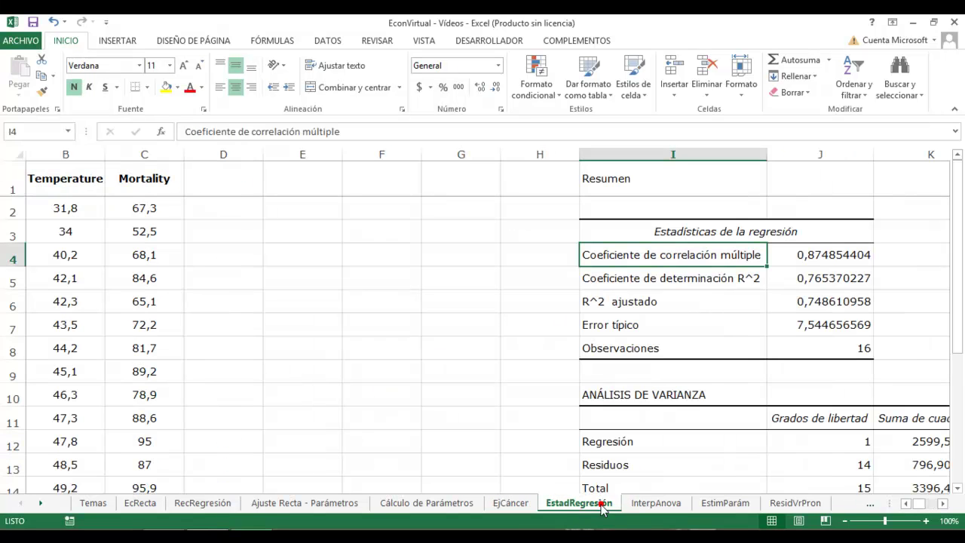
Examine the R^2, adjusted R^2 and Error típico rows, comparing the determination coefficients with the EjCáncer chart's trendline.
{"action": "left_click", "coordinate": [673, 278]}
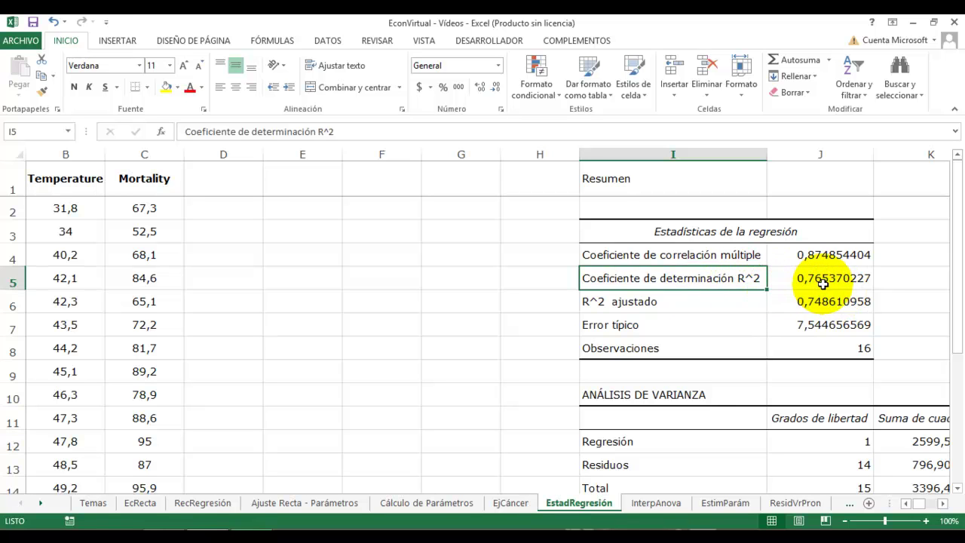
{"action": "left_click", "coordinate": [501, 503]}
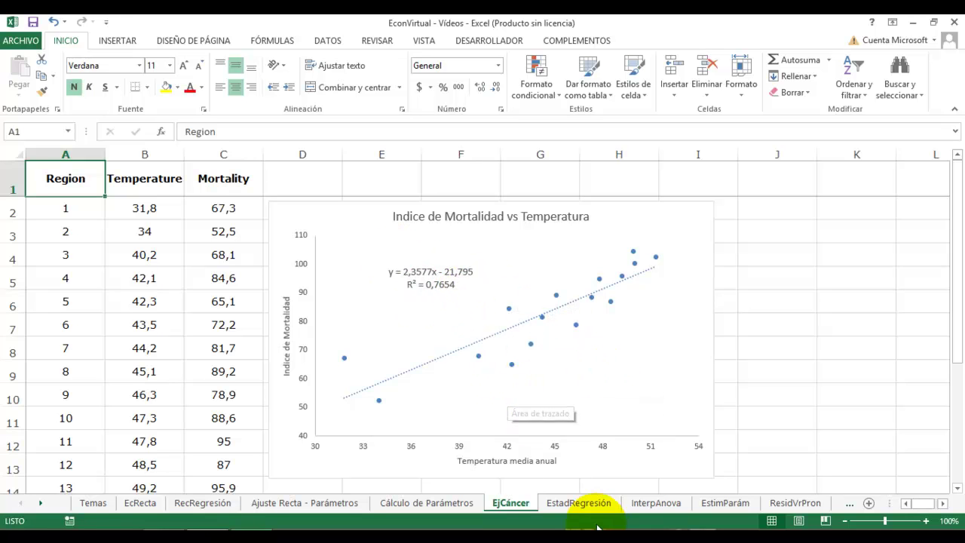
{"action": "left_click", "coordinate": [580, 503]}
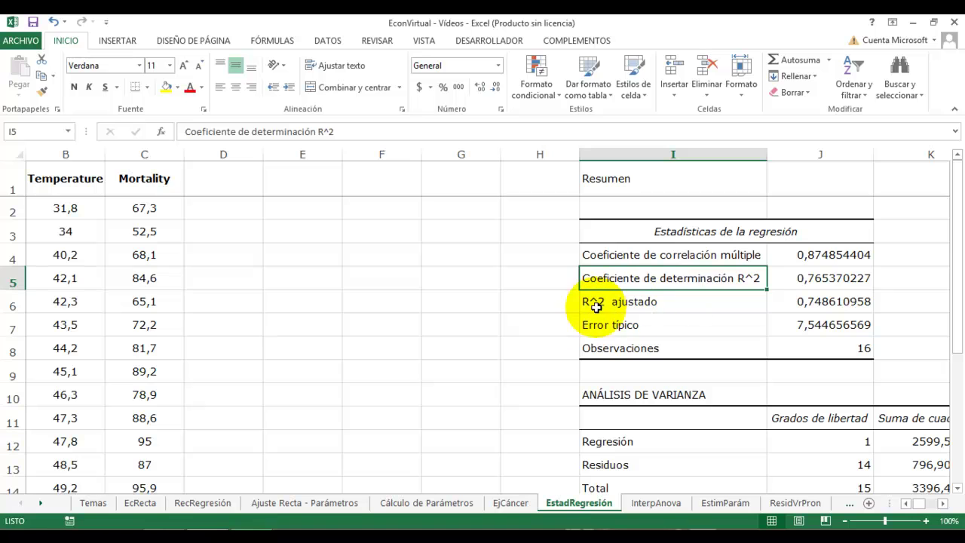
{"action": "left_click", "coordinate": [682, 304]}
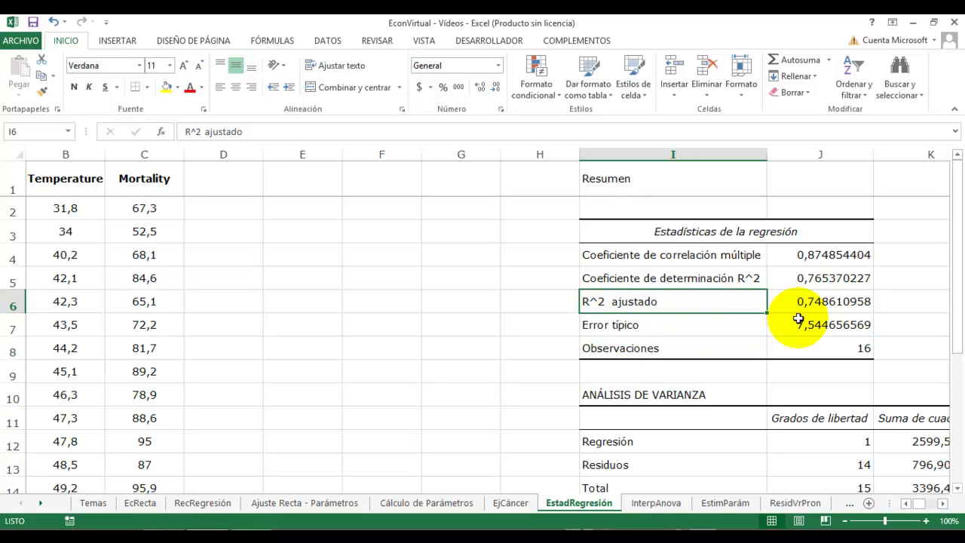
{"action": "left_click", "coordinate": [511, 503]}
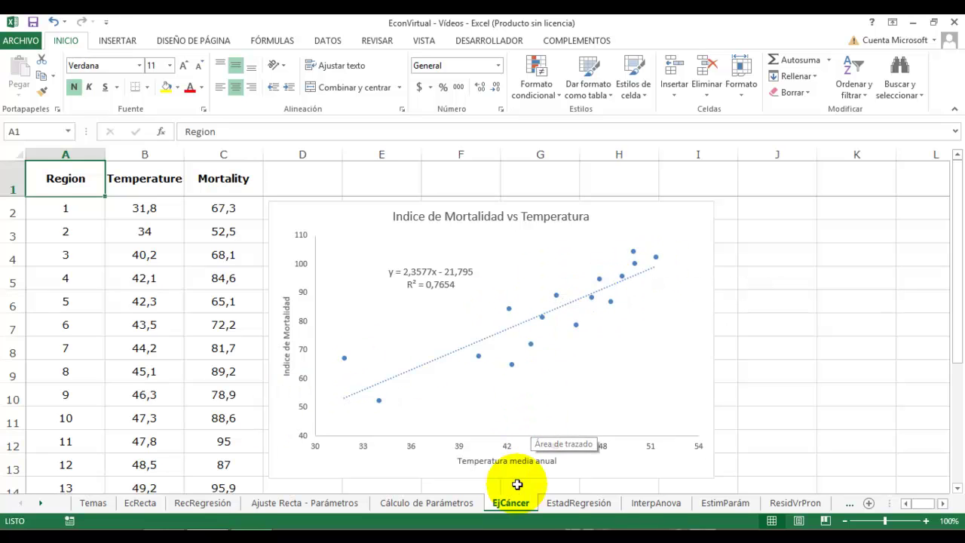
{"action": "left_click", "coordinate": [592, 505]}
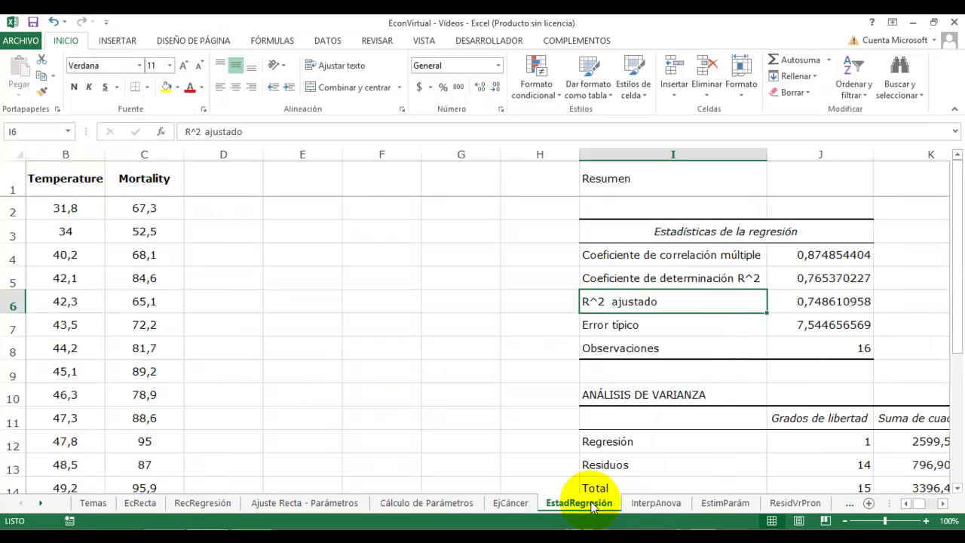
{"action": "left_click", "coordinate": [708, 329]}
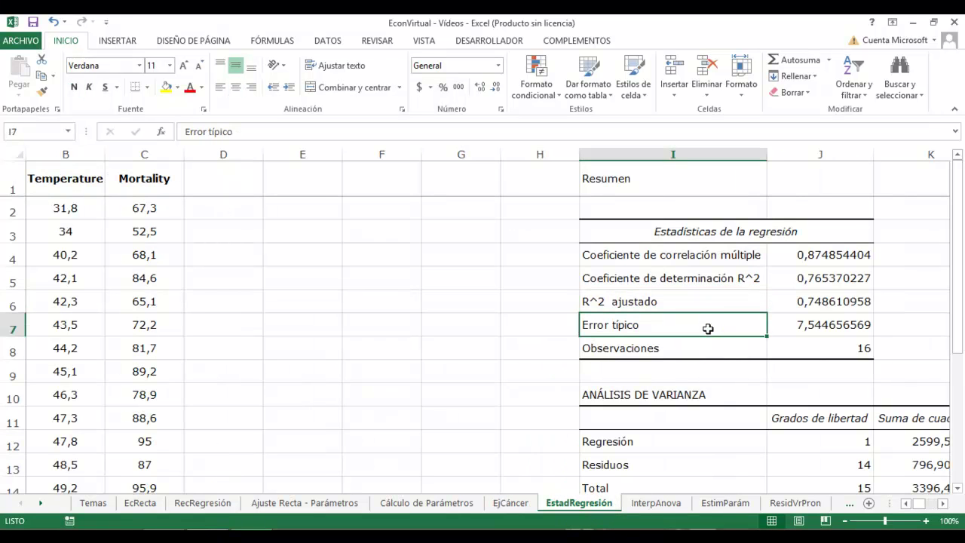
Examine the Observaciones row and its value in the regression statistics.
{"action": "left_click", "coordinate": [713, 345]}
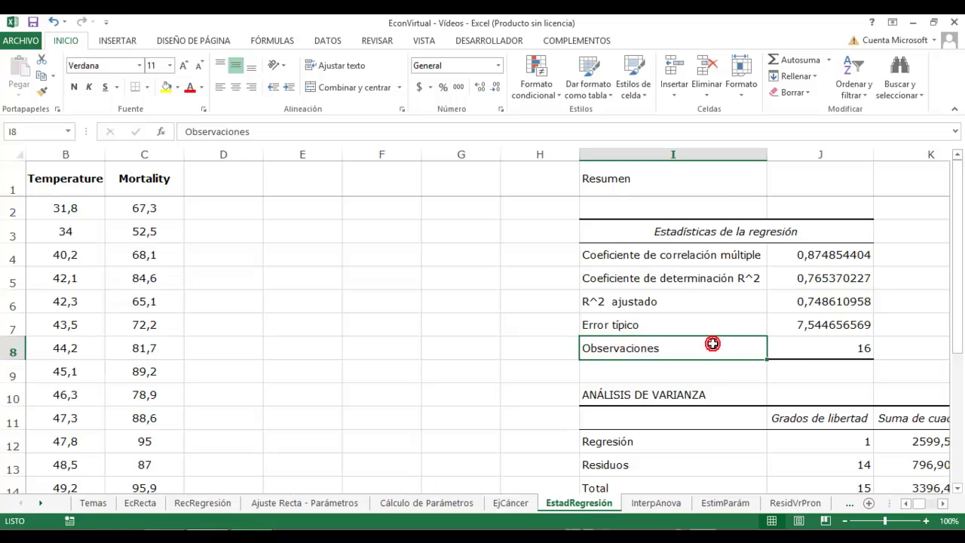
{"action": "left_click", "coordinate": [835, 349]}
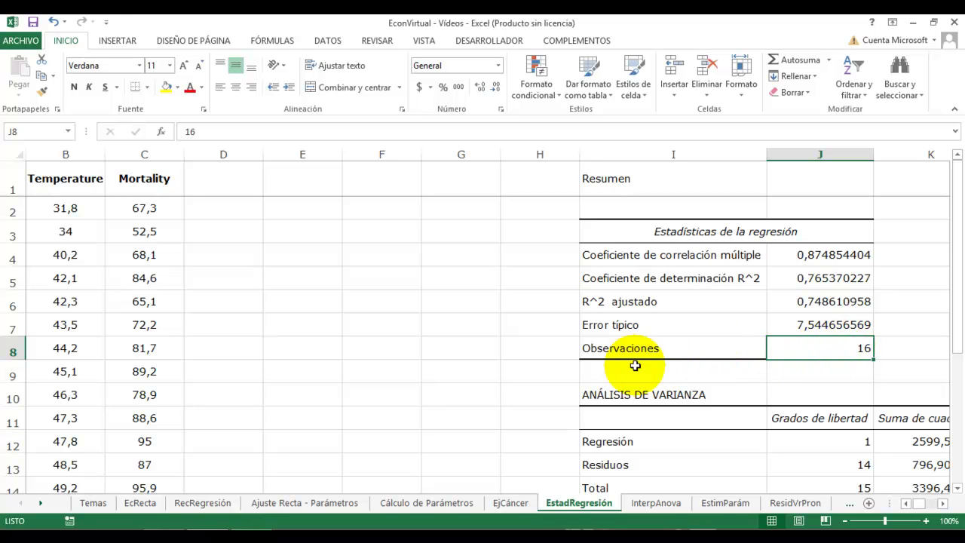
{"action": "left_click", "coordinate": [662, 350]}
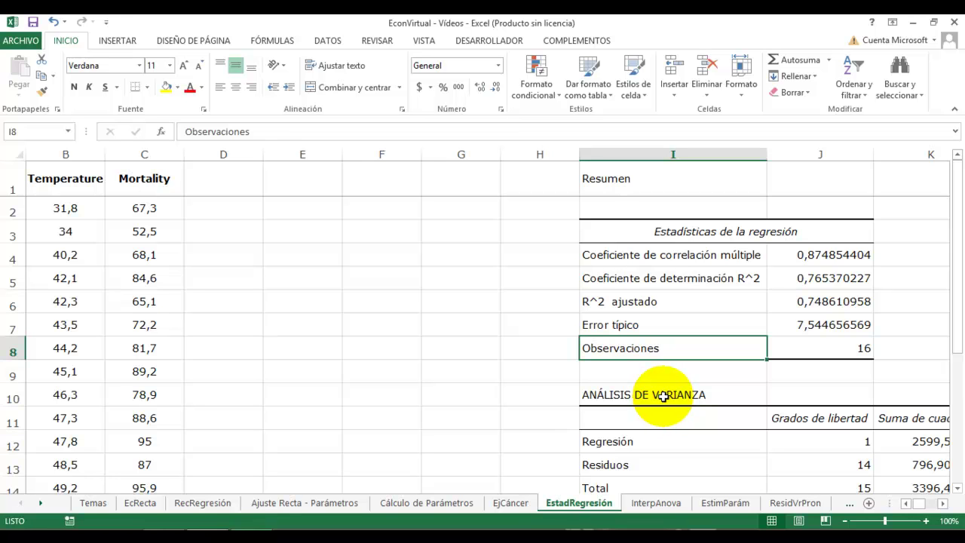
Examine the analysis of variance table, covering degrees of freedom and sums of squares for Regresión, Residuos and Total.
{"action": "key", "text": "Down"}
{"action": "key", "text": "Down"}
{"action": "key", "text": "Right"}
{"action": "key", "text": "Right"}
{"action": "key", "text": "Right"}
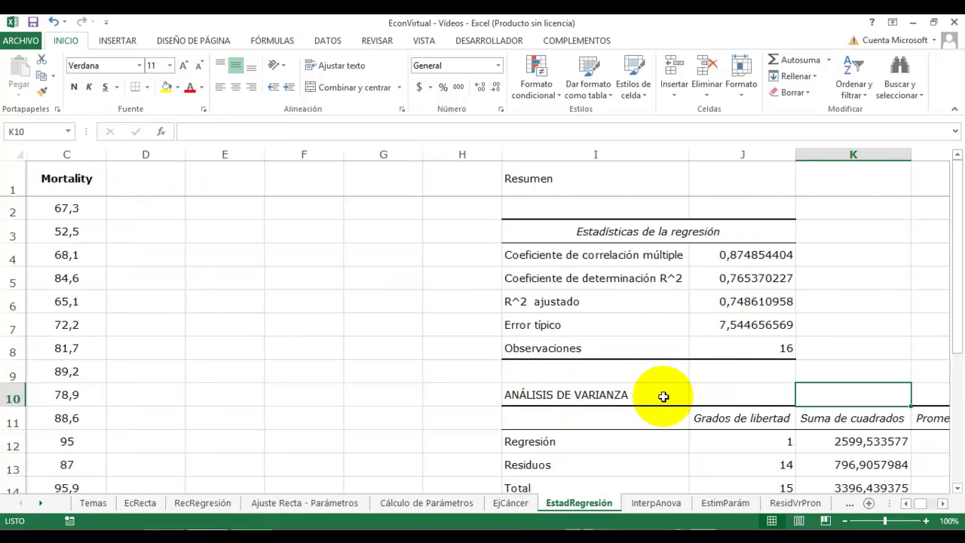
{"action": "key", "text": "Right"}
{"action": "key", "text": "Right"}
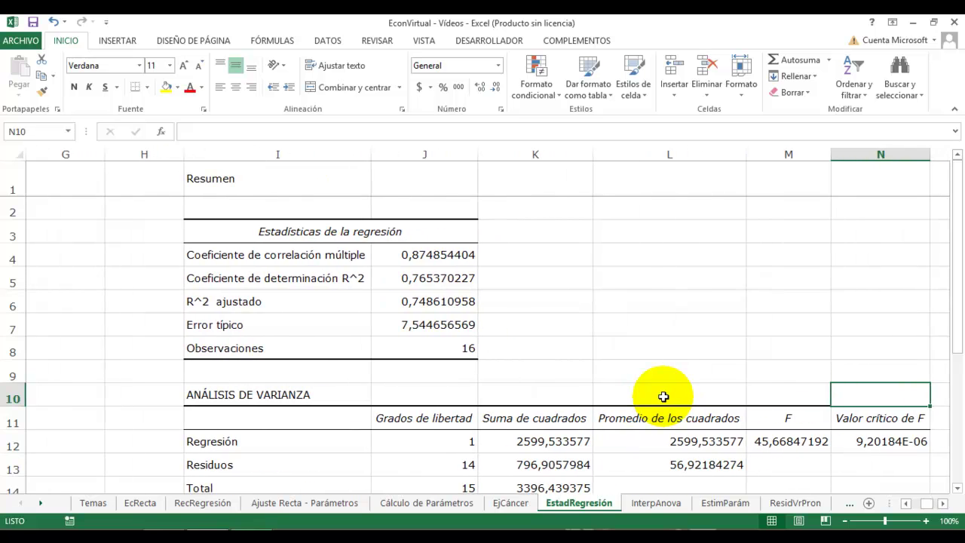
{"action": "key", "text": "Down"}
{"action": "key", "text": "Down"}
{"action": "key", "text": "Down"}
{"action": "key", "text": "Down"}
{"action": "key", "text": "Down"}
{"action": "key", "text": "Down"}
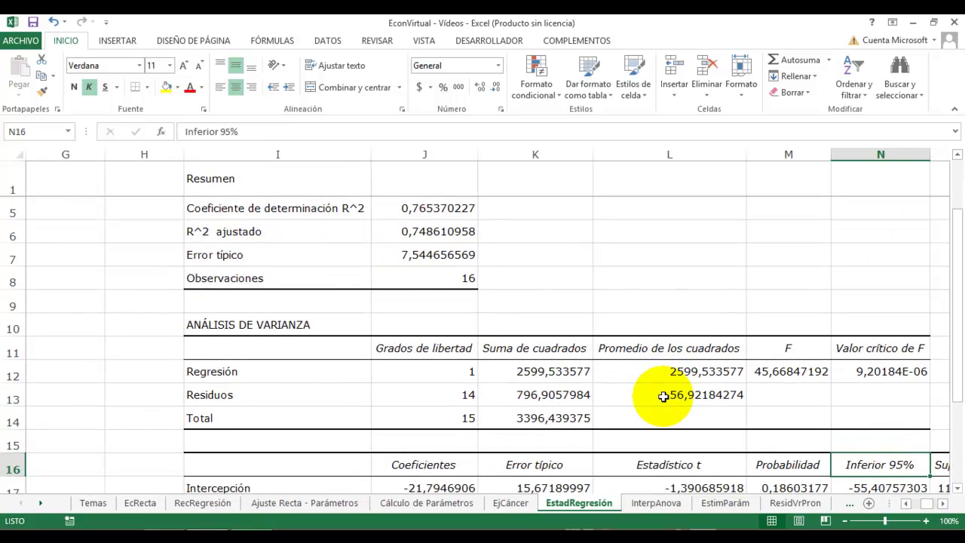
{"action": "left_click", "coordinate": [280, 367]}
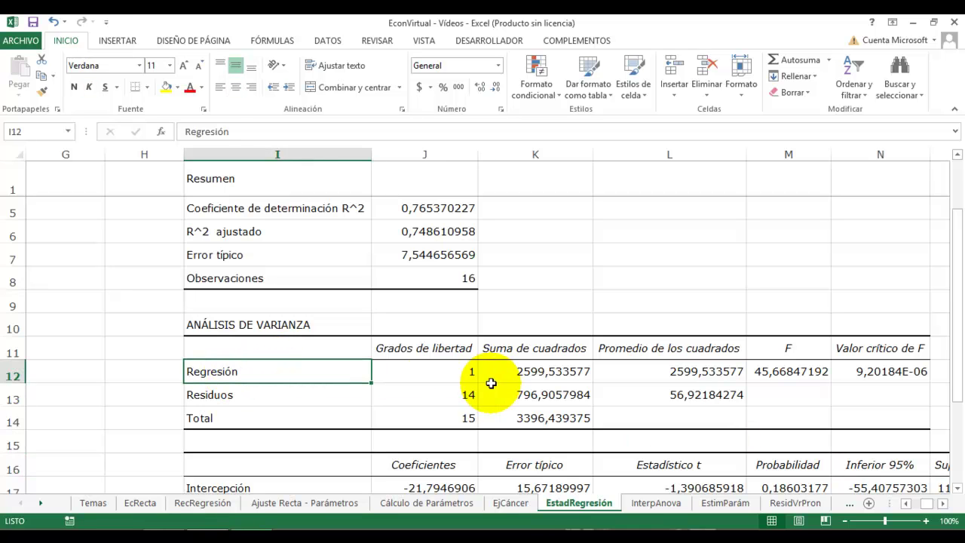
{"action": "left_click", "coordinate": [302, 399]}
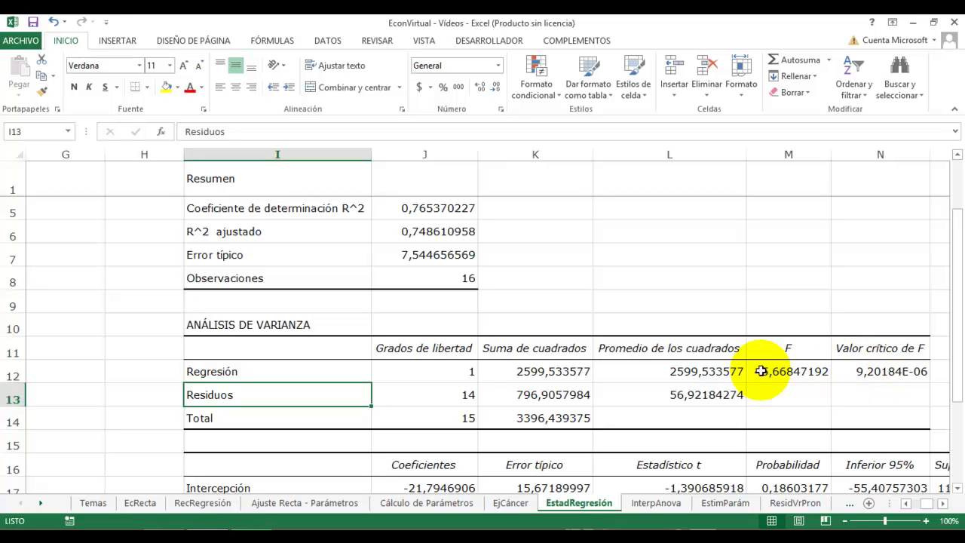
{"action": "left_click", "coordinate": [448, 417]}
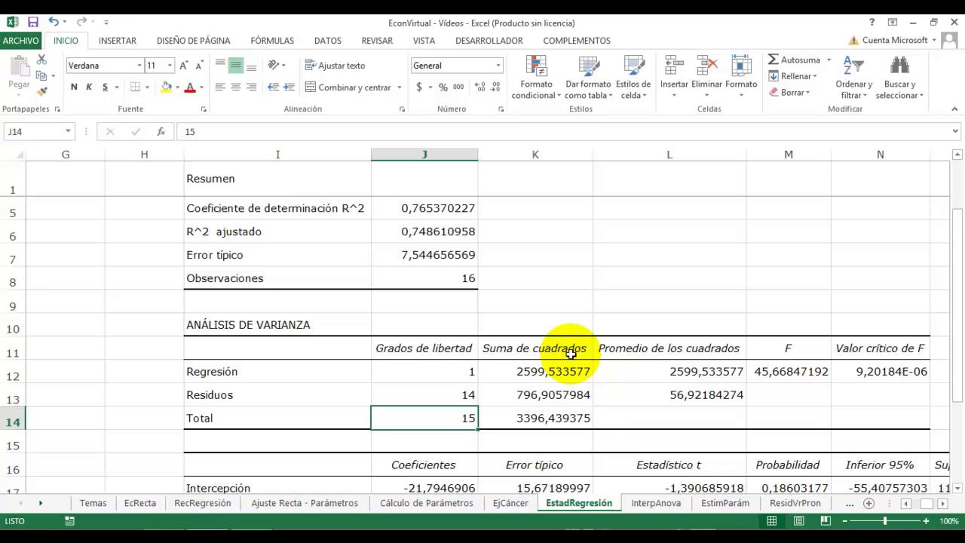
{"action": "left_click", "coordinate": [553, 419]}
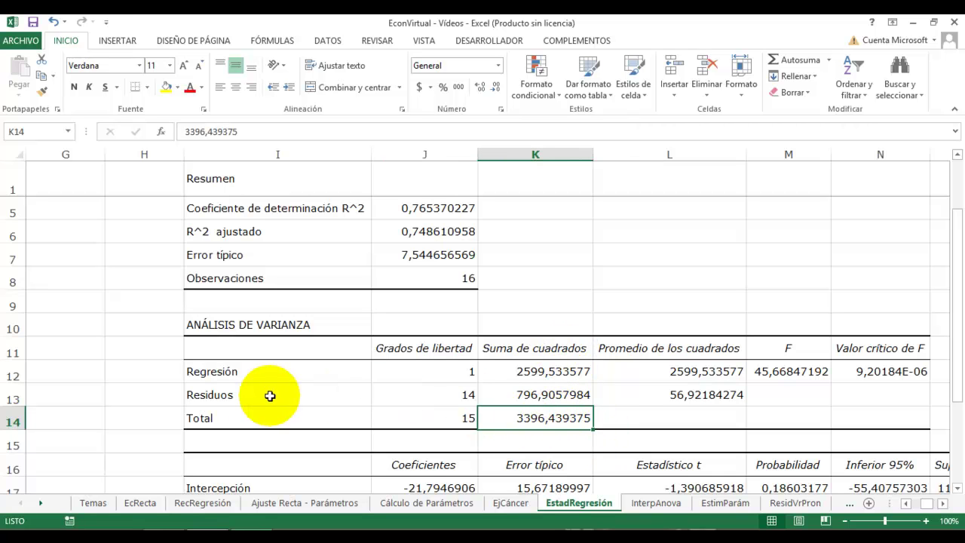
Enter the column header SCT in cell D1, beside the Mortality column.
{"action": "left_click", "coordinate": [119, 432]}
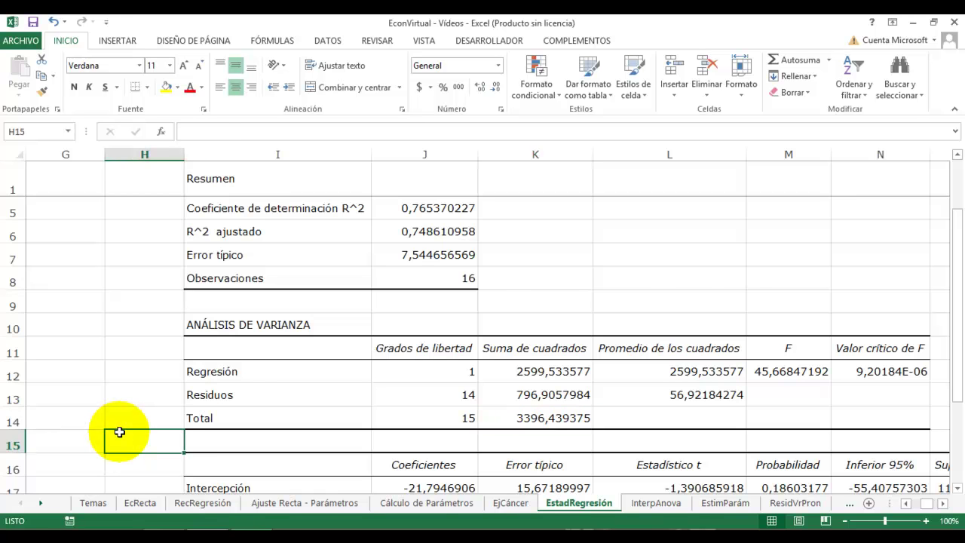
{"action": "key", "text": "ctrl+Home"}
{"action": "key", "text": "ctrl+Home"}
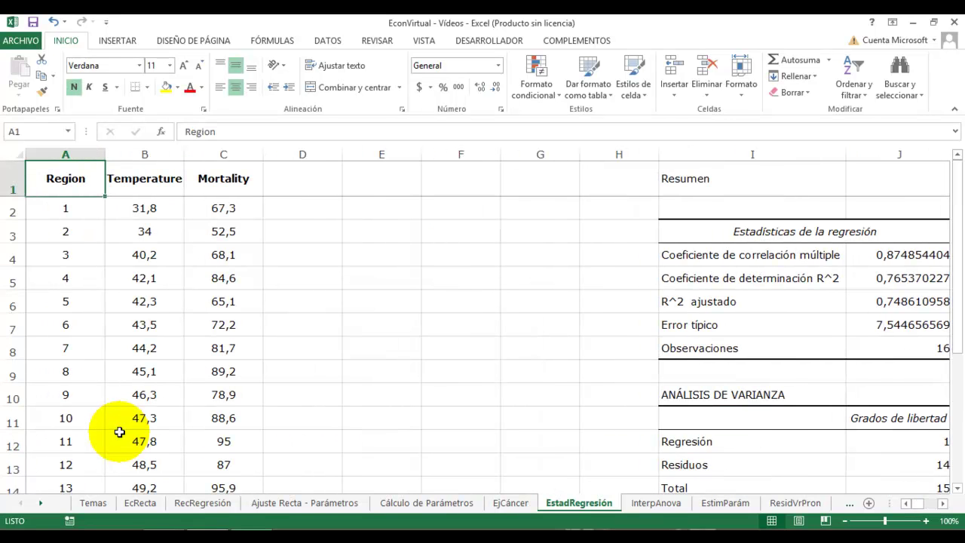
{"action": "key", "text": "Right"}
{"action": "key", "text": "Right"}
{"action": "key", "text": "Right"}
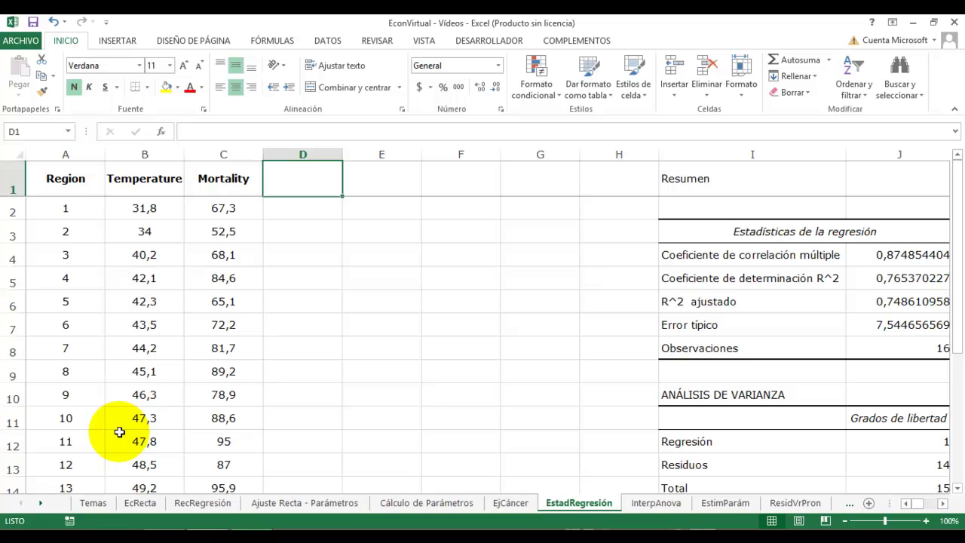
{"action": "type", "text": "SC"}
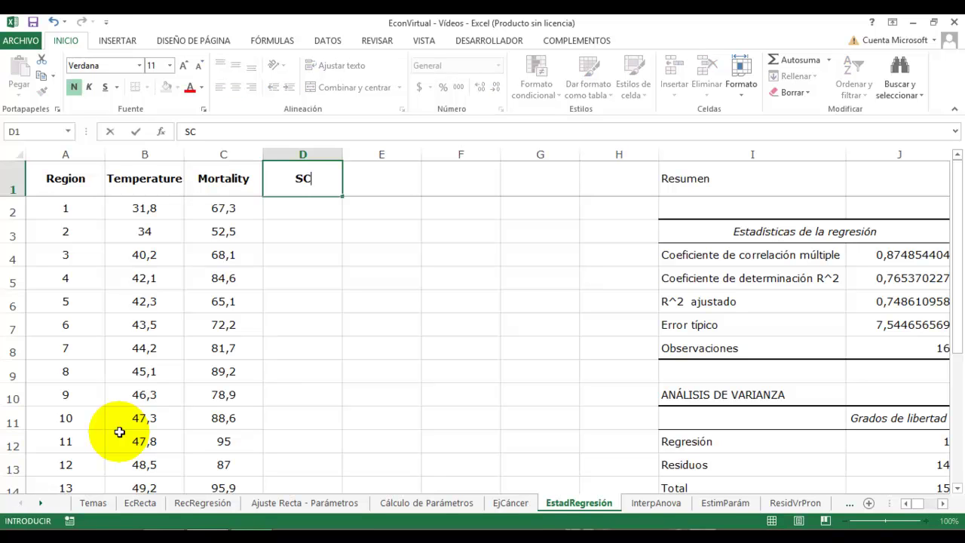
{"action": "type", "text": "T"}
{"action": "key", "text": "Return"}
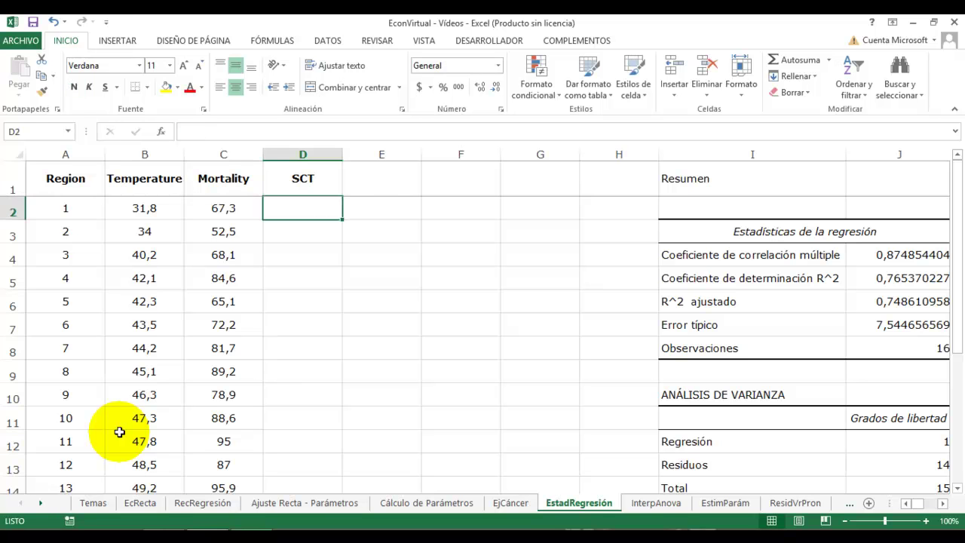
Write in D2 the deviation of the first Mortality value from the column mean, +C2-PROMEDIO($C$2:$C$17), using absolute references for the range.
{"action": "type", "text": "+"}
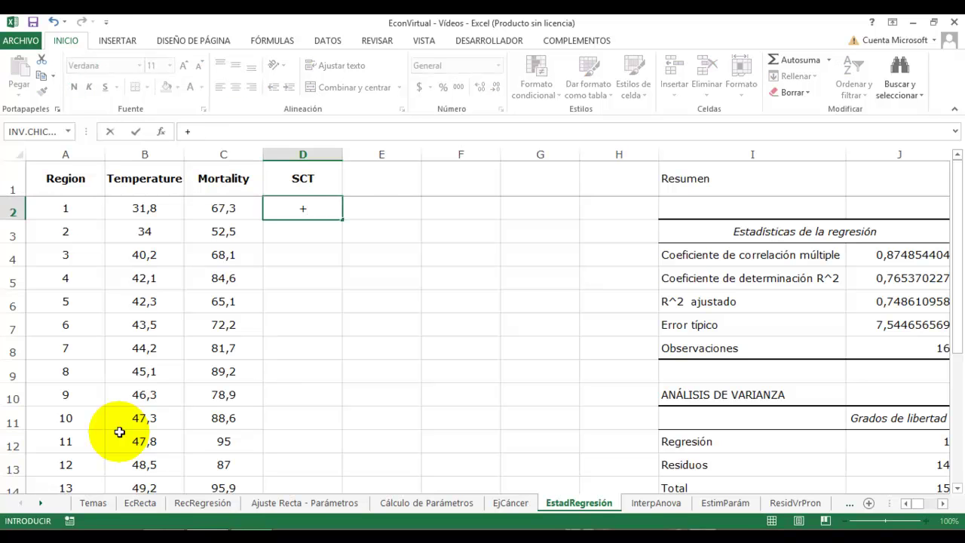
{"action": "key", "text": "Left"}
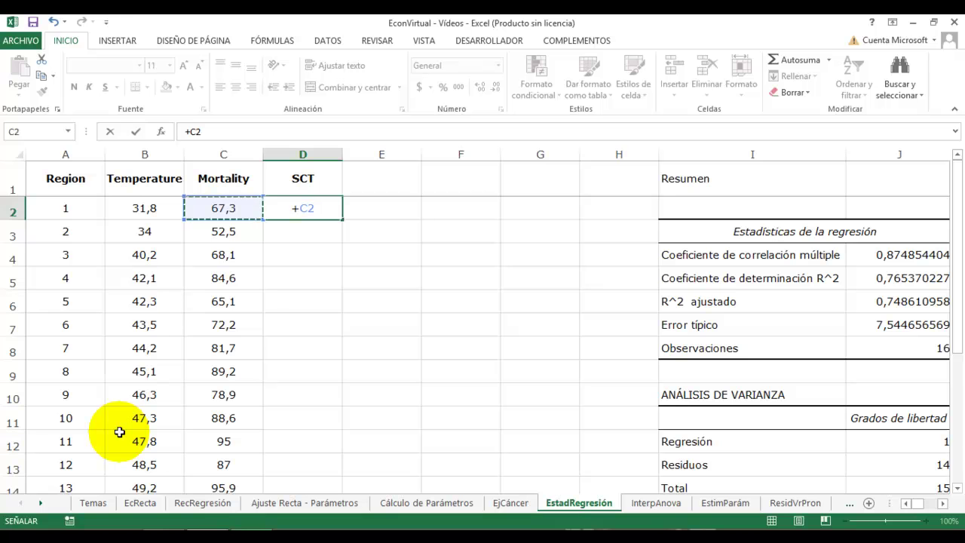
{"action": "type", "text": "-"}
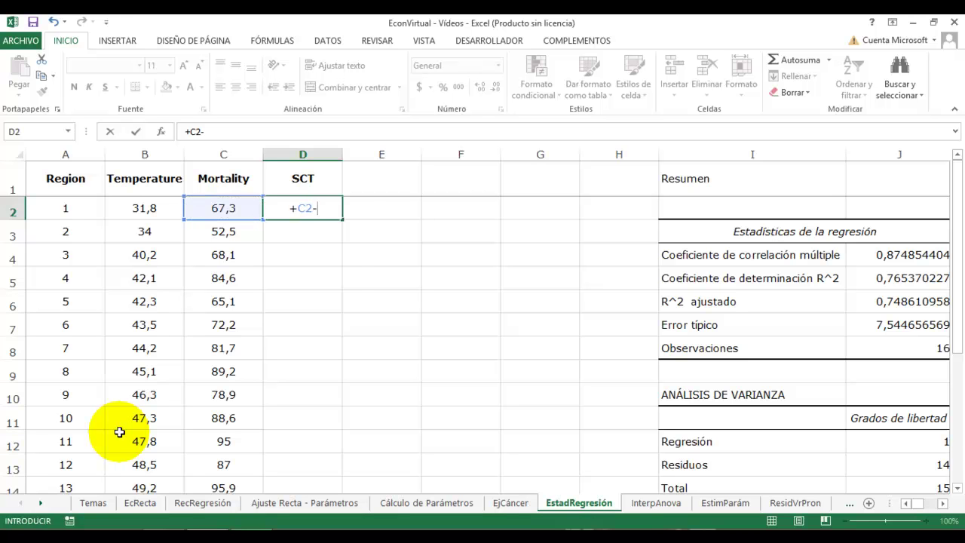
{"action": "type", "text": "promedio("}
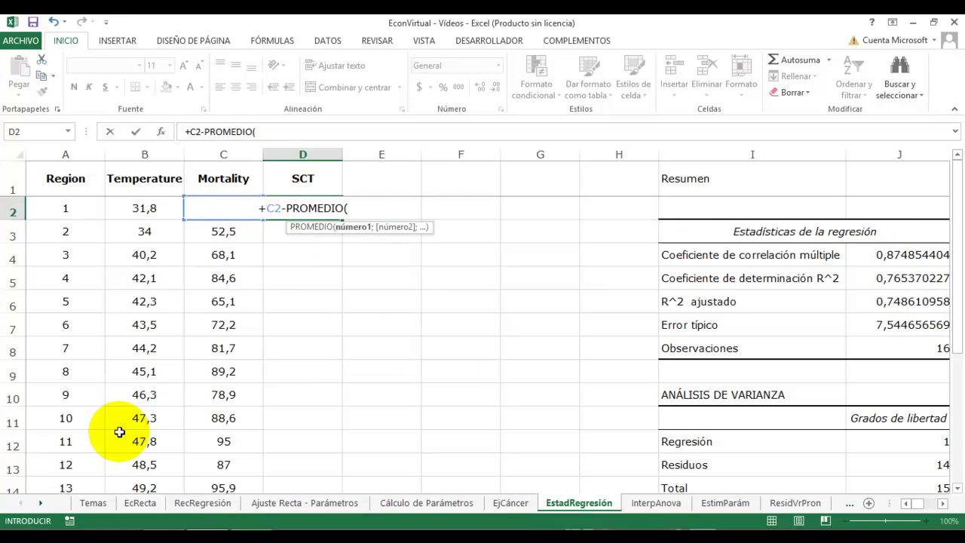
{"action": "key", "text": "Left"}
{"action": "key", "text": "ctrl+shift+Down"}
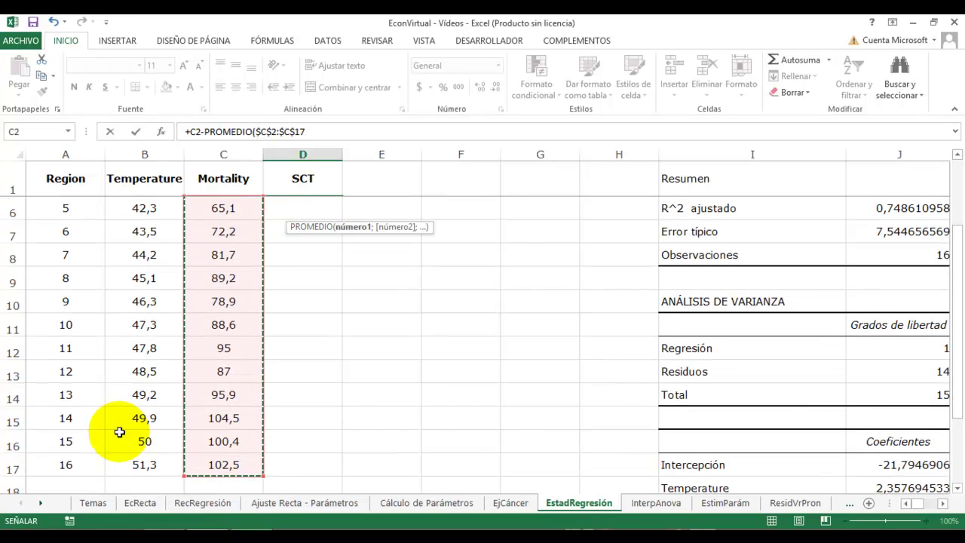
{"action": "key", "text": "F4"}
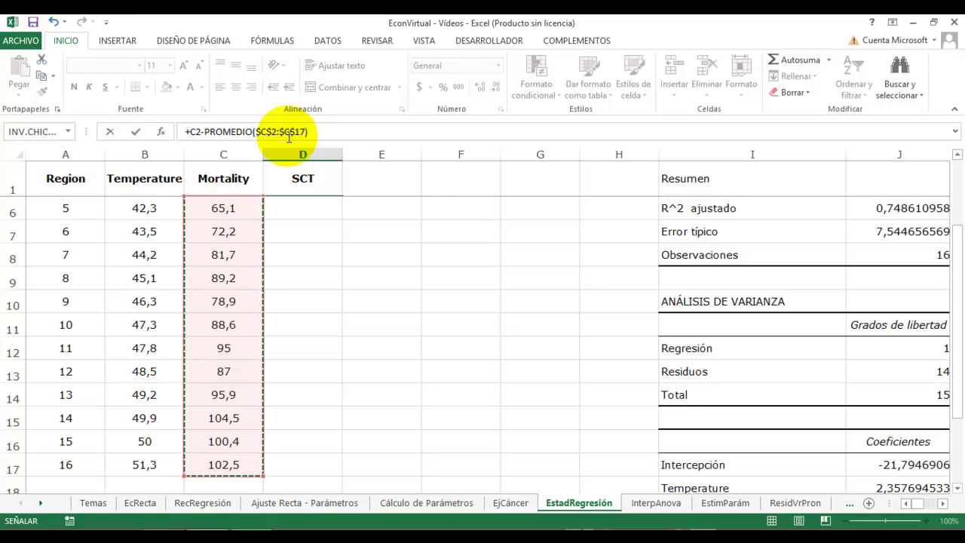
{"action": "type", "text": ")"}
Square the deviation in D2 by wrapping it in the POTENCIA function with exponent 2.
{"action": "left_click", "coordinate": [192, 131]}
{"action": "type", "text": "pot"}
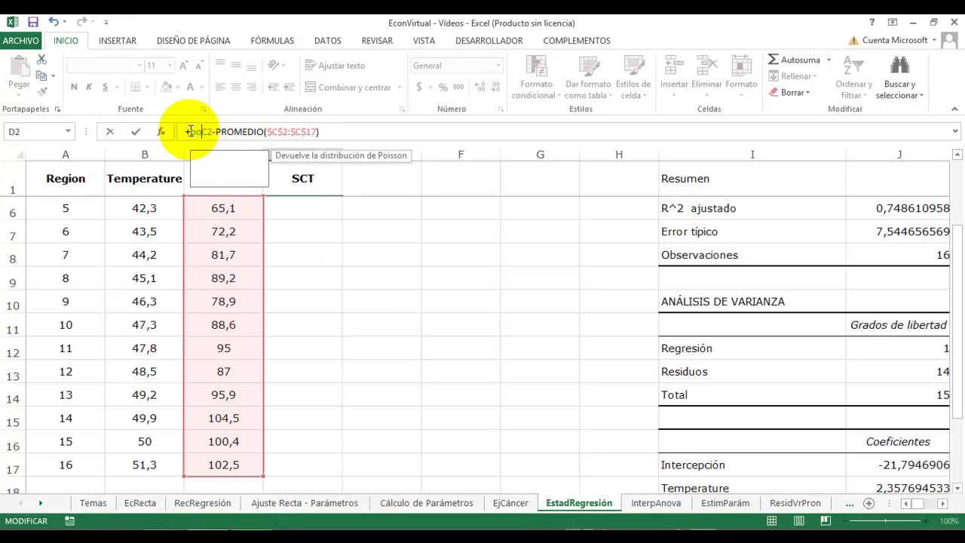
{"action": "key", "text": "Tab"}
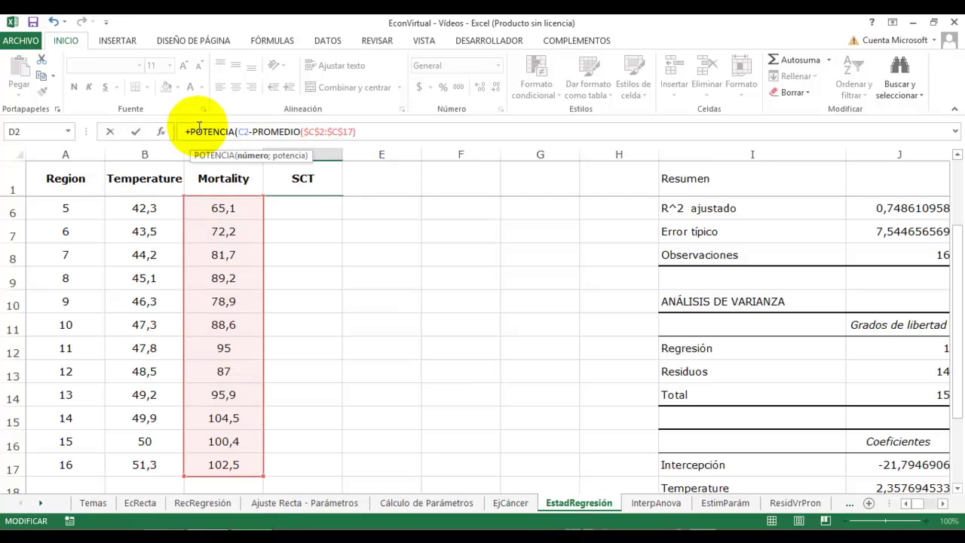
{"action": "left_click", "coordinate": [384, 134]}
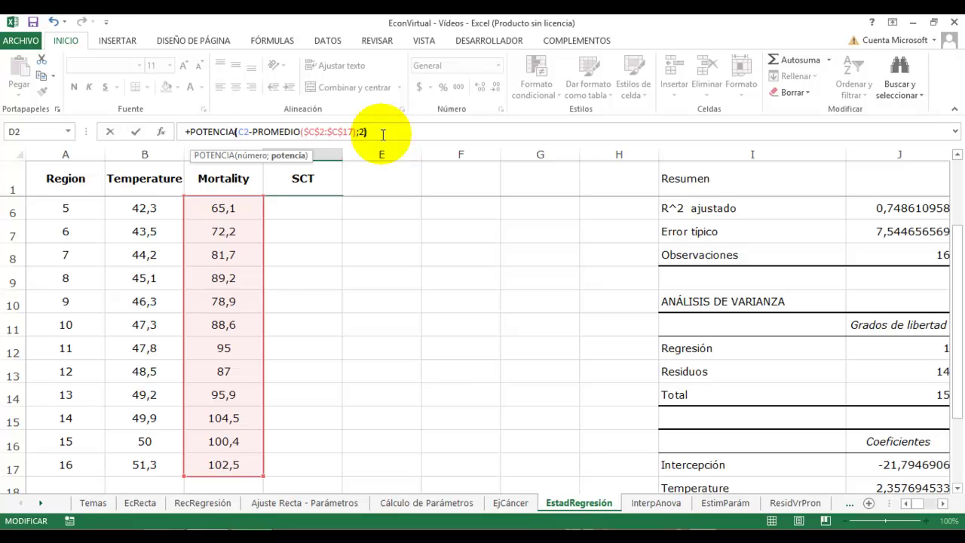
{"action": "key", "text": "ctrl+Return"}
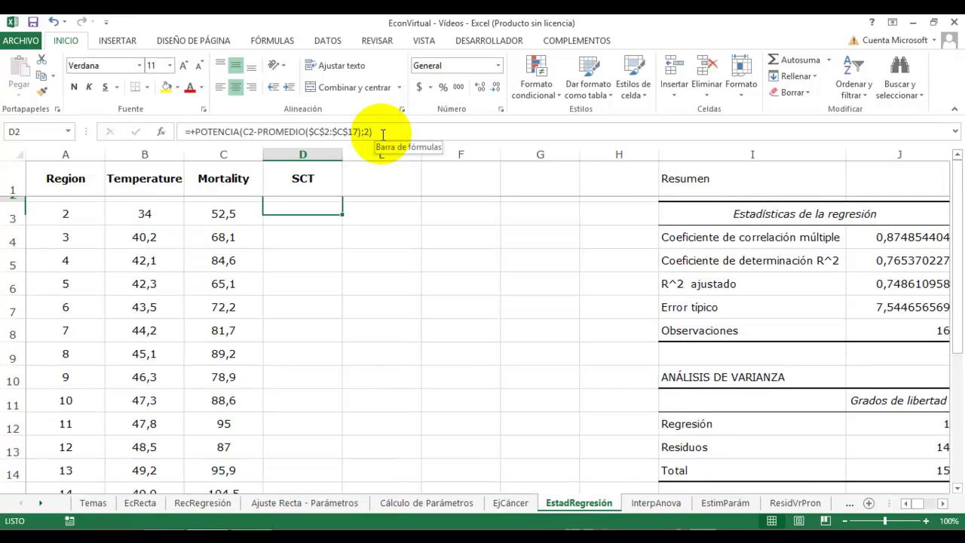
Copy the squared-deviation formula from D2 down the SCT column through D17.
{"action": "key", "text": "ctrl+c"}
{"action": "key", "text": "Left"}
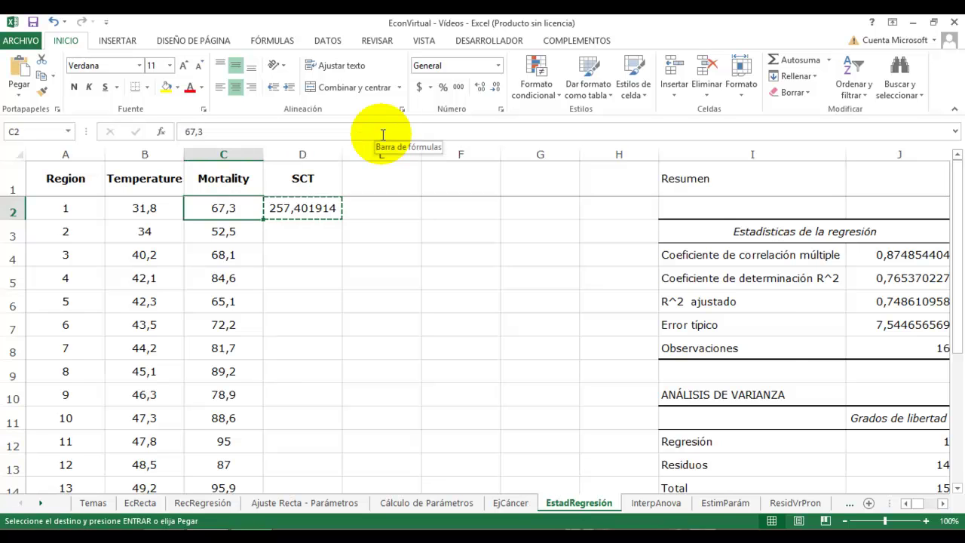
{"action": "key", "text": "ctrl+Down"}
{"action": "key", "text": "Right"}
{"action": "key", "text": "ctrl+shift+Up"}
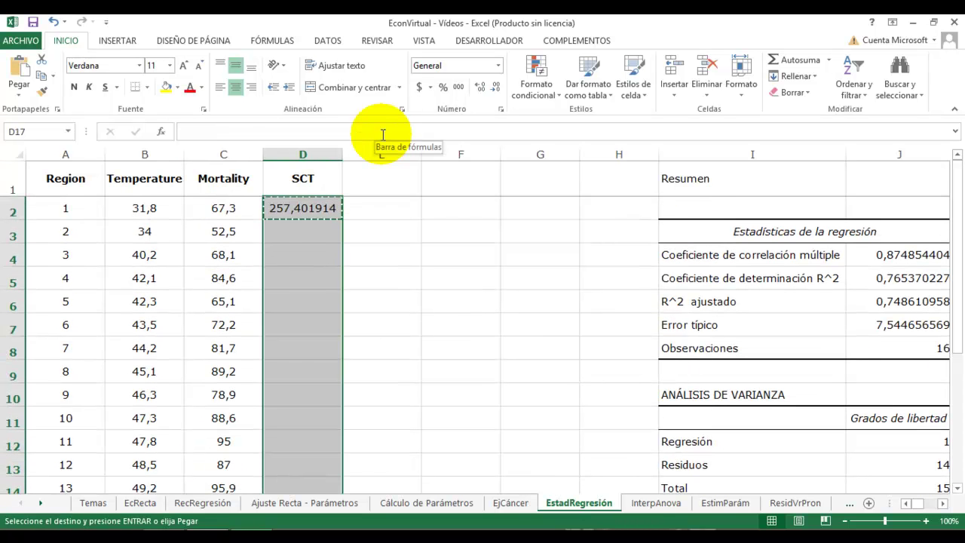
{"action": "key", "text": "ctrl+v"}
Total the SCT column in cell D18 with =SUMA(D2:D17).
{"action": "key", "text": "ctrl+Down"}
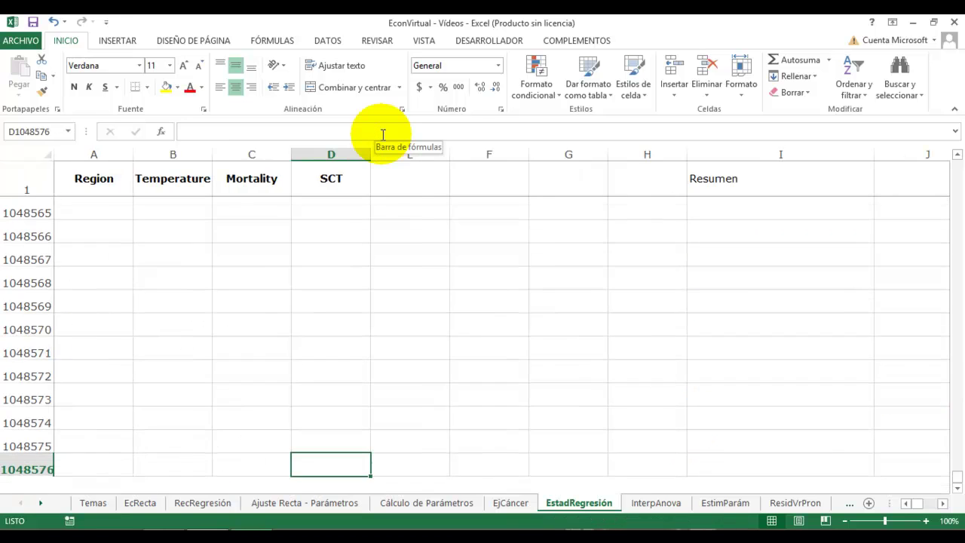
{"action": "key", "text": "ctrl+Up"}
{"action": "key", "text": "Down"}
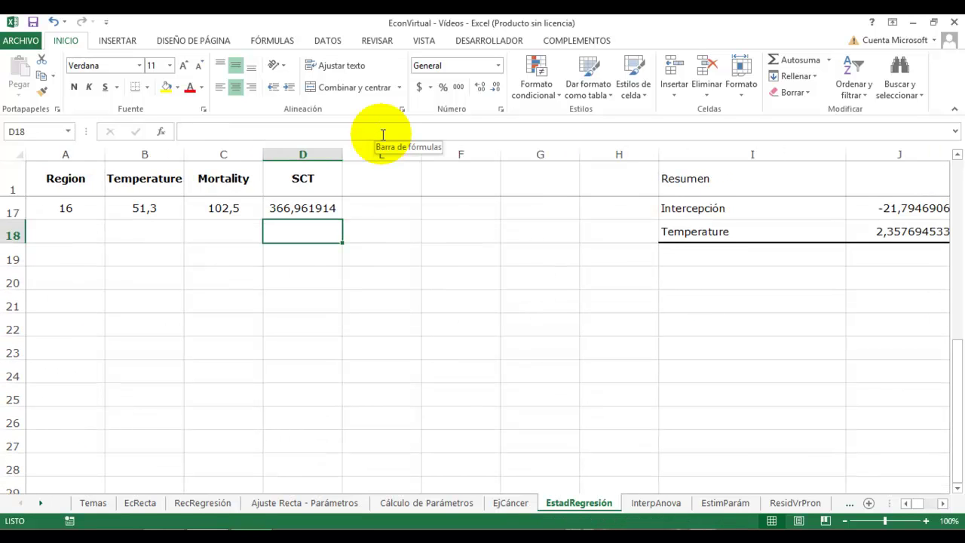
{"action": "type", "text": "S"}
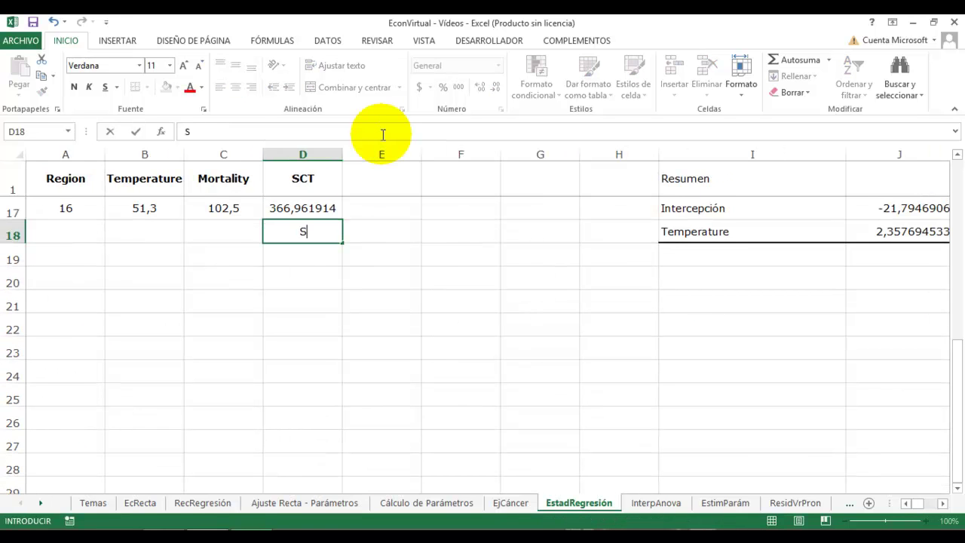
{"action": "type", "text": "=suma("}
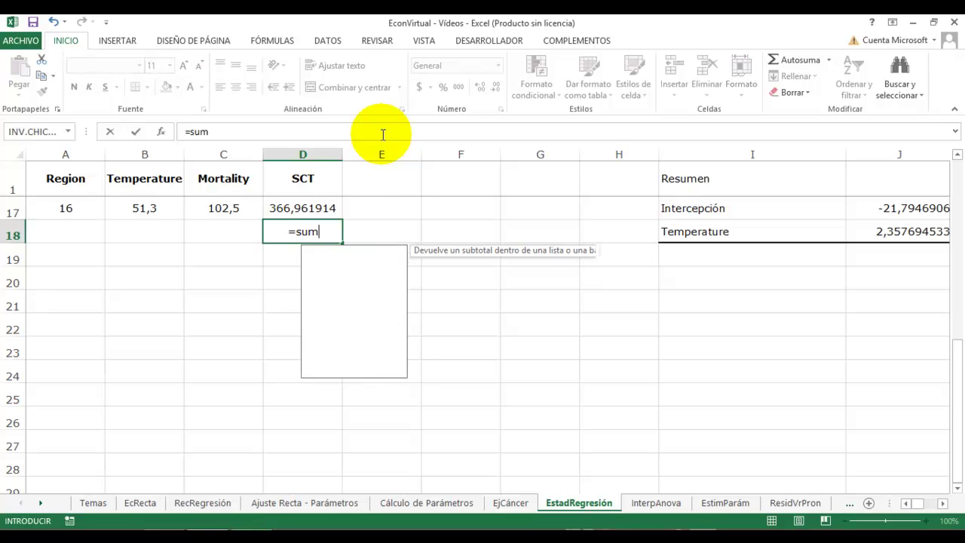
{"action": "key", "text": "Up"}
{"action": "key", "text": "ctrl+shift+Up"}
{"action": "key", "text": "shift+Down"}
{"action": "type", "text": ")"}
{"action": "key", "text": "Return"}
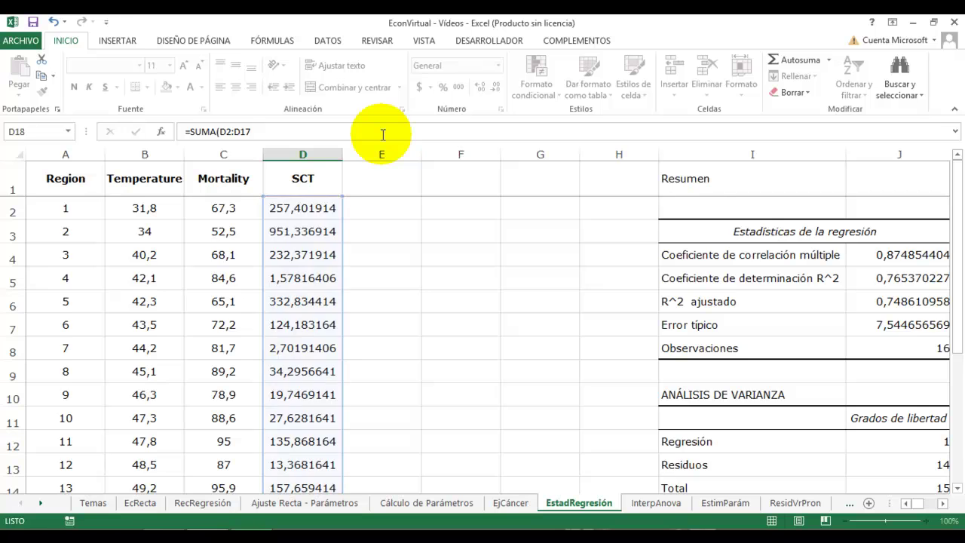
Make the SCT total in D18 bold and give the cell a yellow fill.
{"action": "key", "text": "Up"}
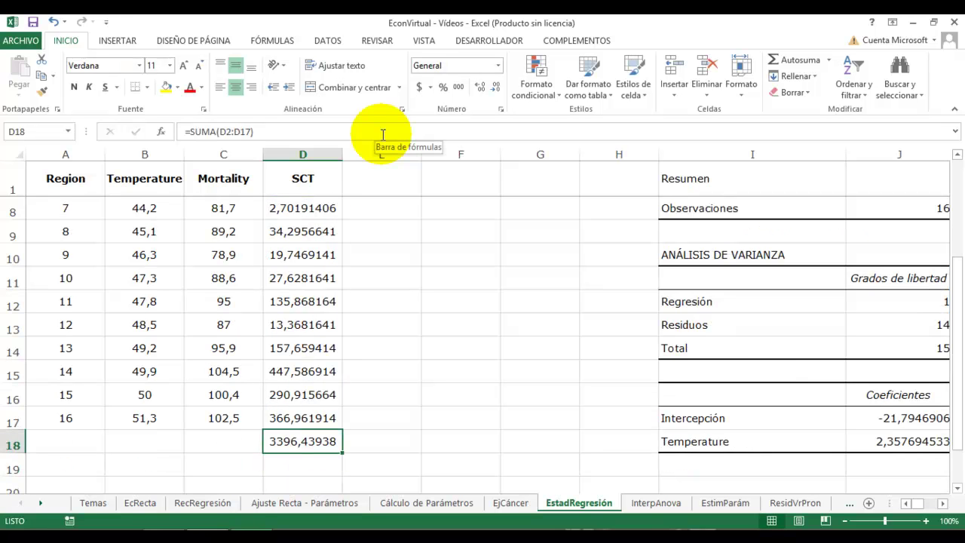
{"action": "left_click", "coordinate": [74, 88]}
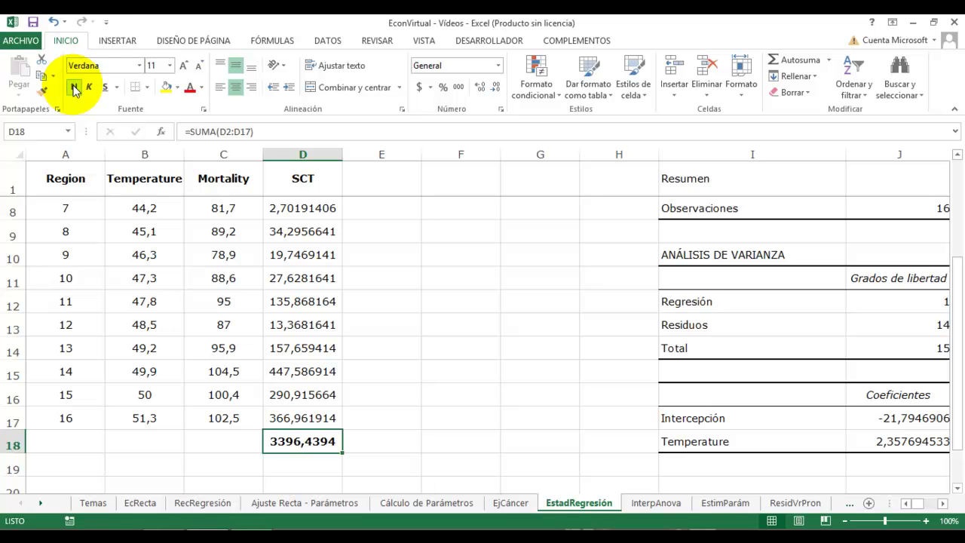
{"action": "left_click", "coordinate": [167, 88]}
{"action": "key", "text": "Right"}
{"action": "key", "text": "Right"}
{"action": "key", "text": "Right"}
{"action": "key", "text": "Right"}
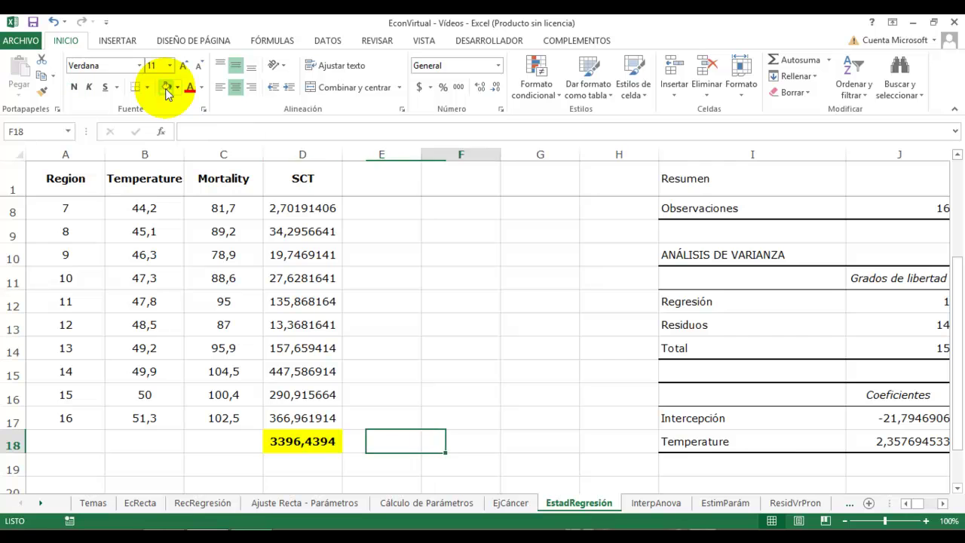
Compare the SCT total in D18 with the Total sum of squares in the ANOVA table.
{"action": "key", "text": "Right"}
{"action": "key", "text": "Right"}
{"action": "key", "text": "Right"}
{"action": "key", "text": "Right"}
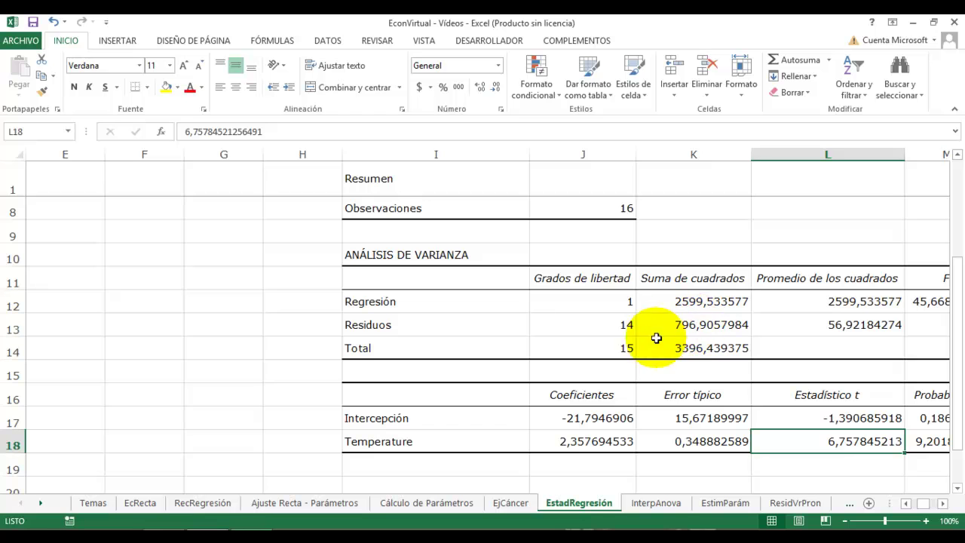
{"action": "left_click", "coordinate": [237, 438]}
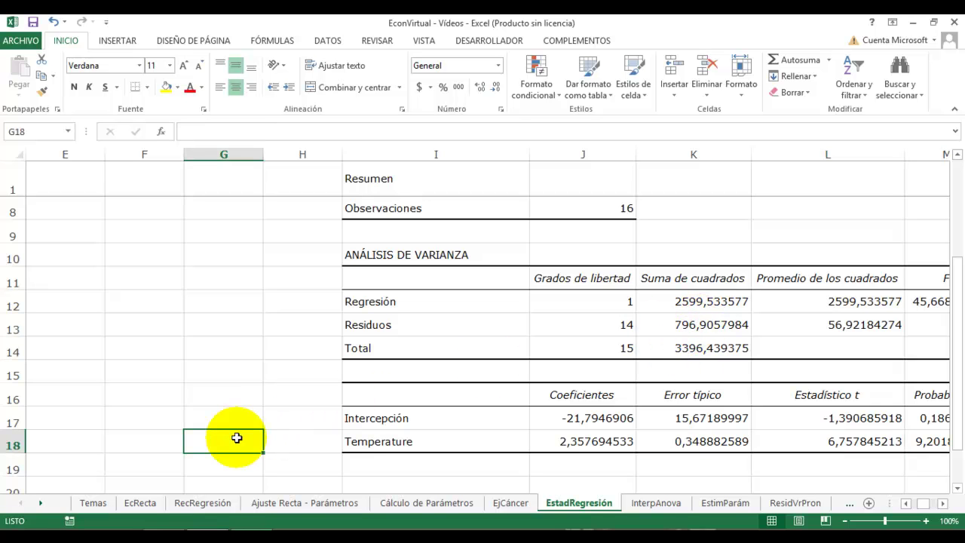
Enter the header Proyección in cell E1, beside the SCT column.
{"action": "key", "text": "ctrl+Up"}
{"action": "key", "text": "ctrl+Left"}
{"action": "key", "text": "ctrl+Left"}
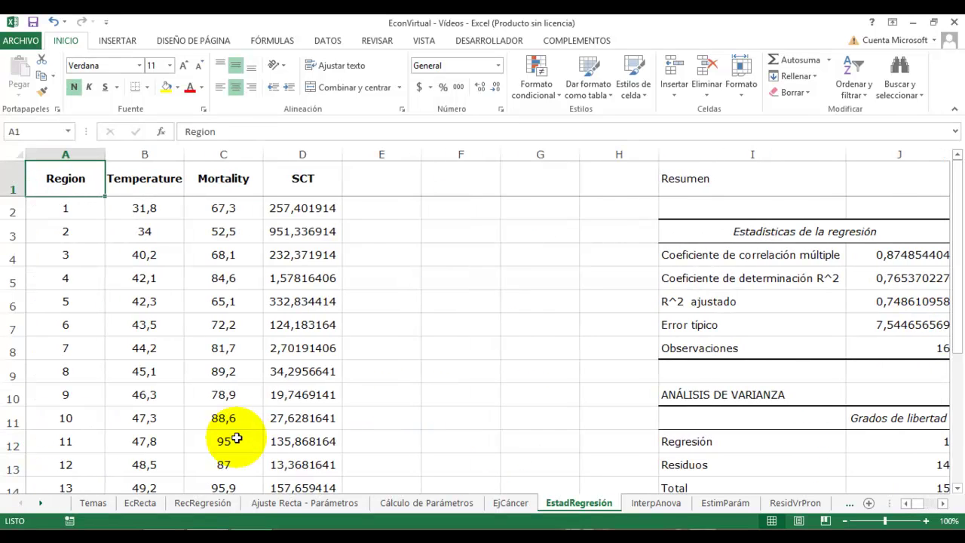
{"action": "key", "text": "Right"}
{"action": "key", "text": "Right"}
{"action": "key", "text": "Right"}
{"action": "key", "text": "Right"}
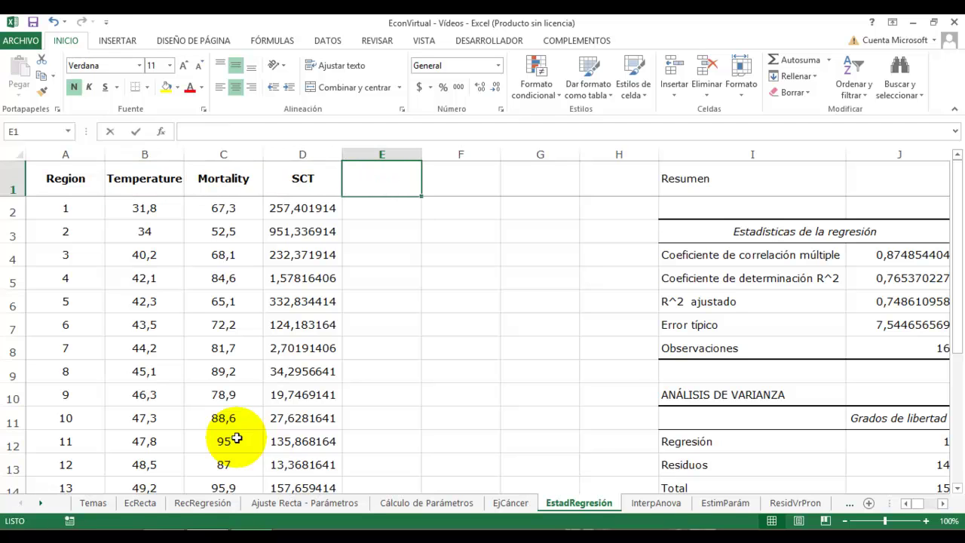
{"action": "type", "text": "SCRes"}
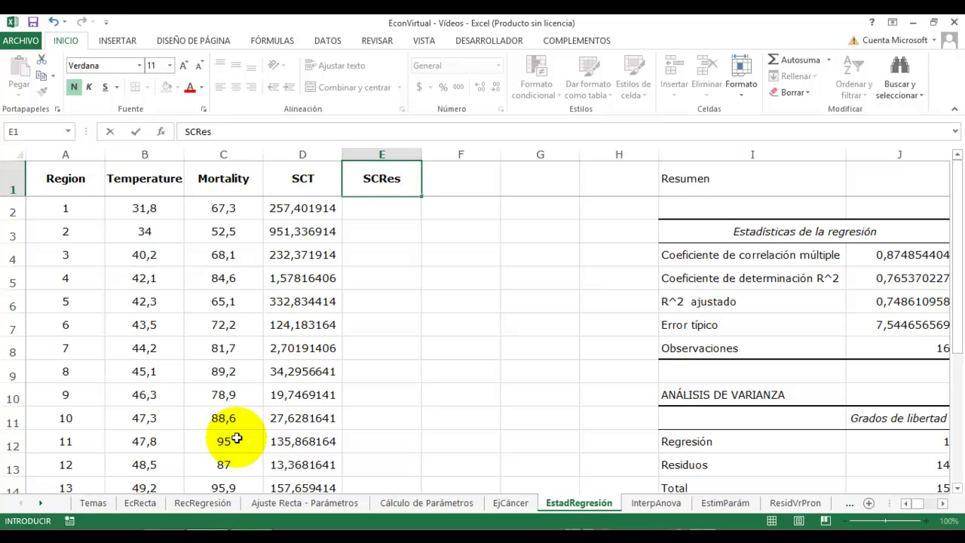
{"action": "key", "text": "BackSpace"}
{"action": "key", "text": "BackSpace"}
{"action": "key", "text": "BackSpace"}
{"action": "type", "text": "Proyección"}
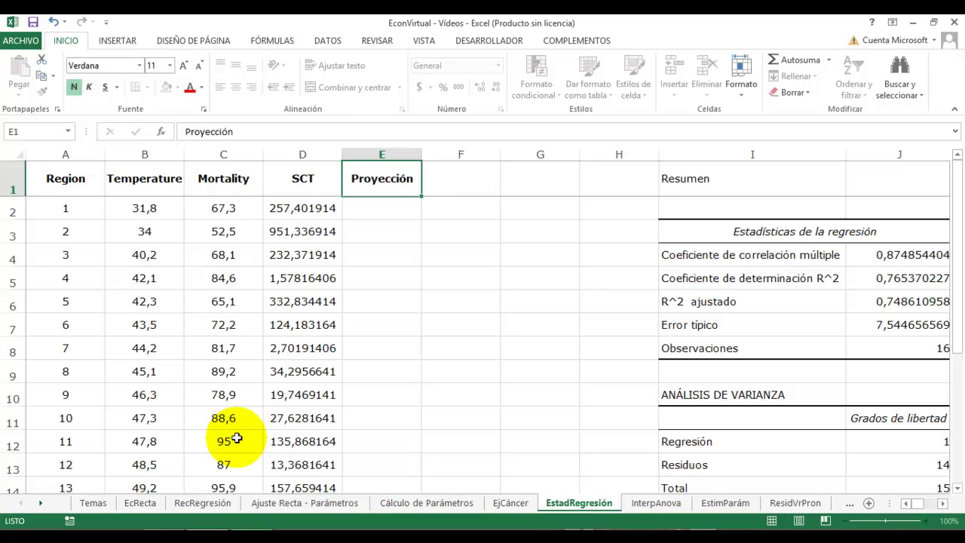
{"action": "key", "text": "Return"}
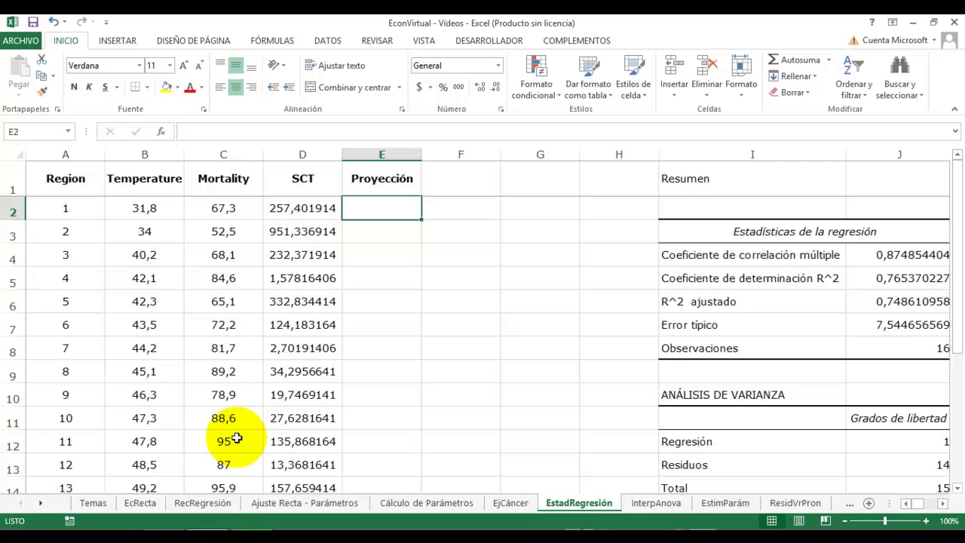
Enter =2,3577*B2-21,795 in E2, taking the coefficients from the trendline equation on the EjCáncer sheet's chart.
{"action": "left_click", "coordinate": [511, 503]}
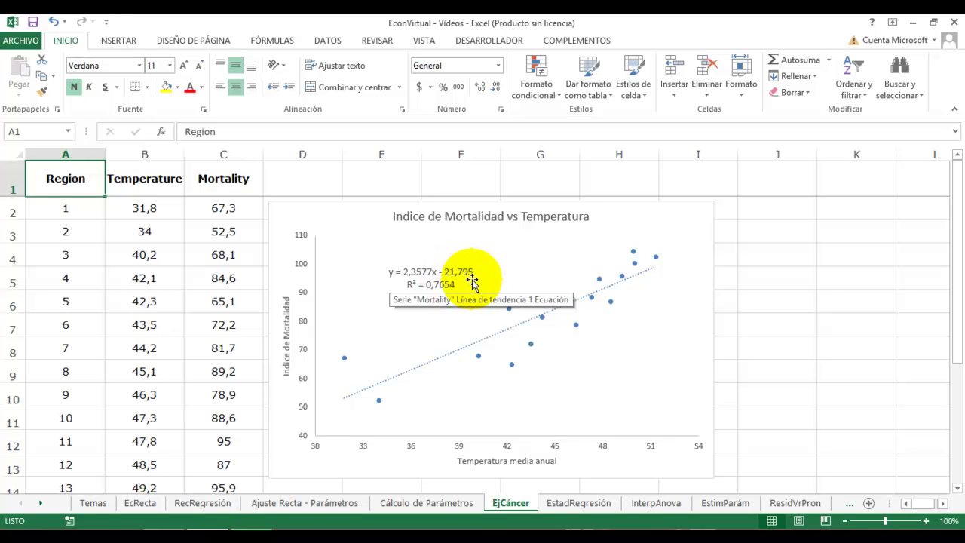
{"action": "left_click", "coordinate": [598, 505]}
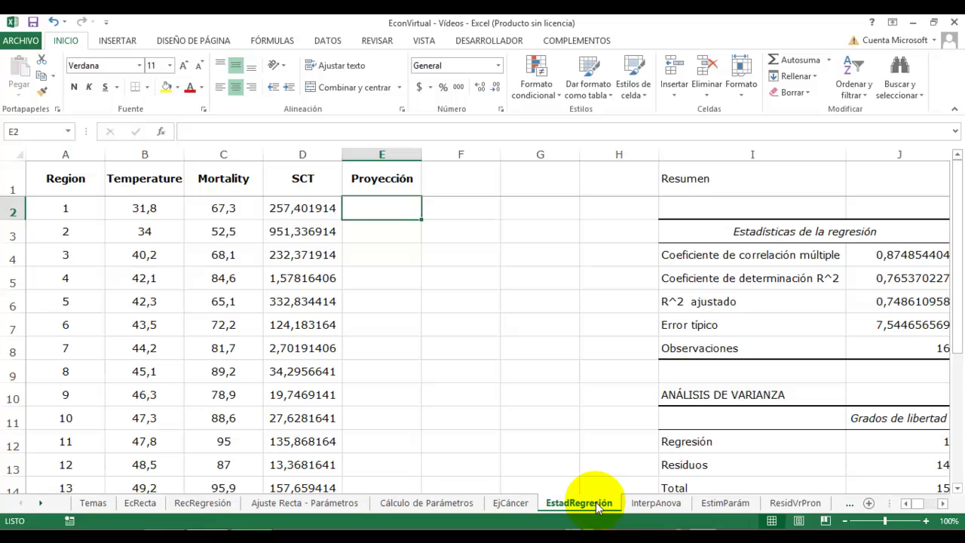
{"action": "type", "text": "=2,"}
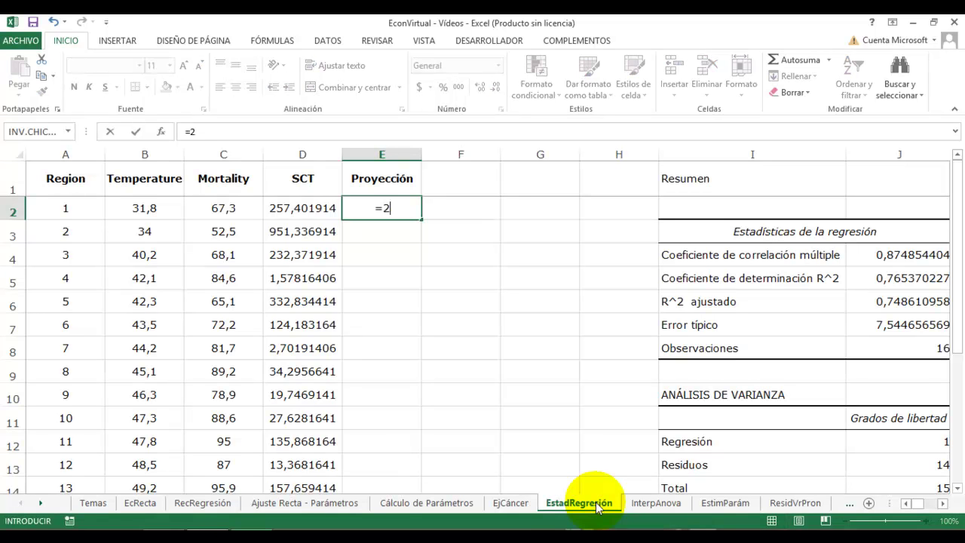
{"action": "left_click", "coordinate": [509, 501]}
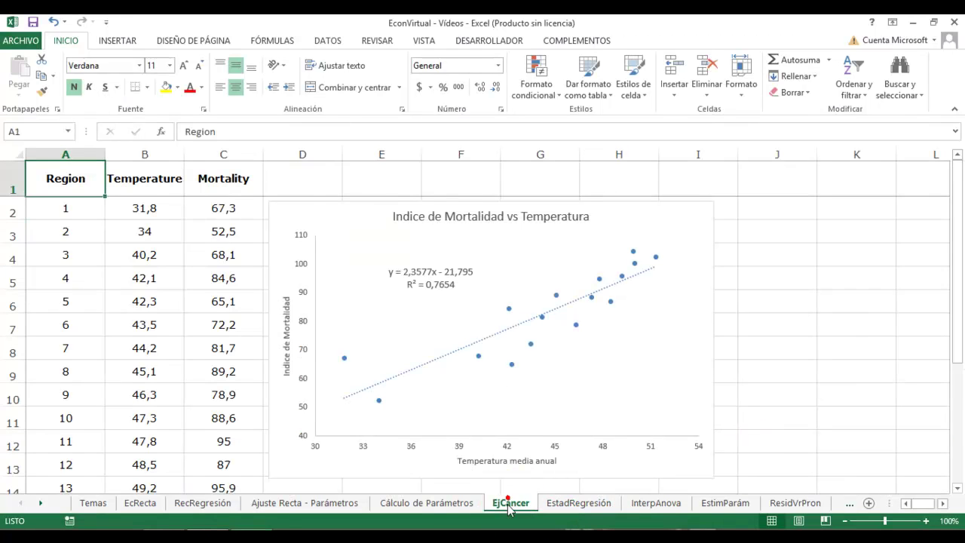
{"action": "left_click", "coordinate": [571, 515]}
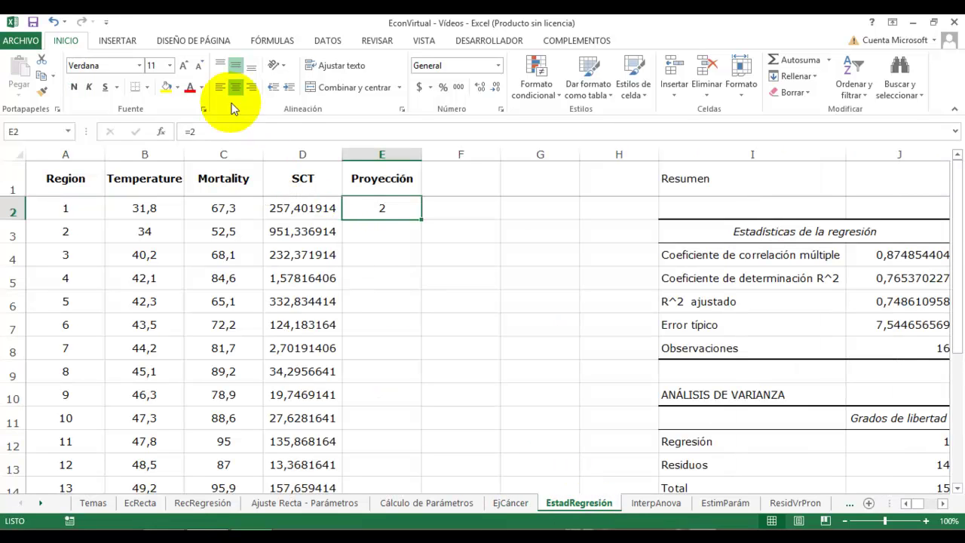
{"action": "left_click", "coordinate": [239, 133]}
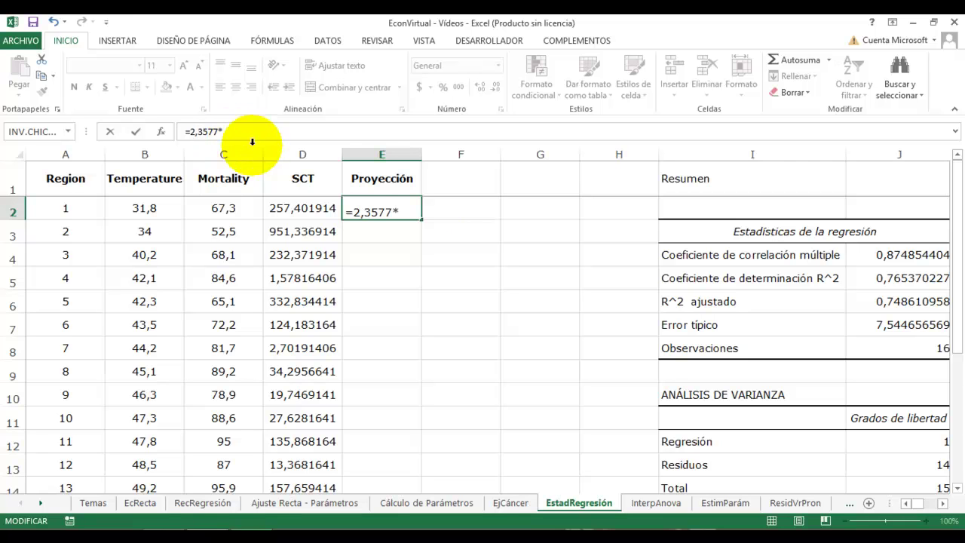
{"action": "left_click", "coordinate": [166, 205]}
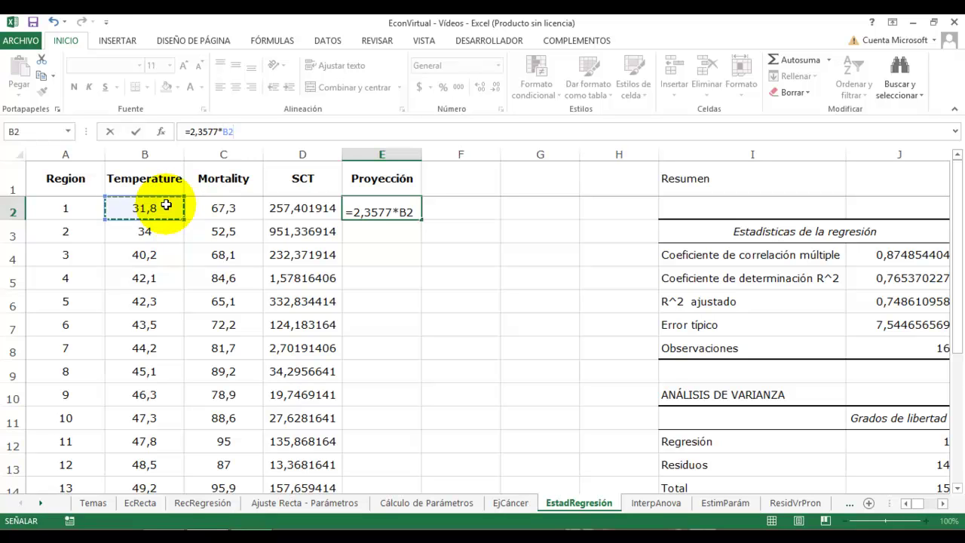
{"action": "type", "text": "-"}
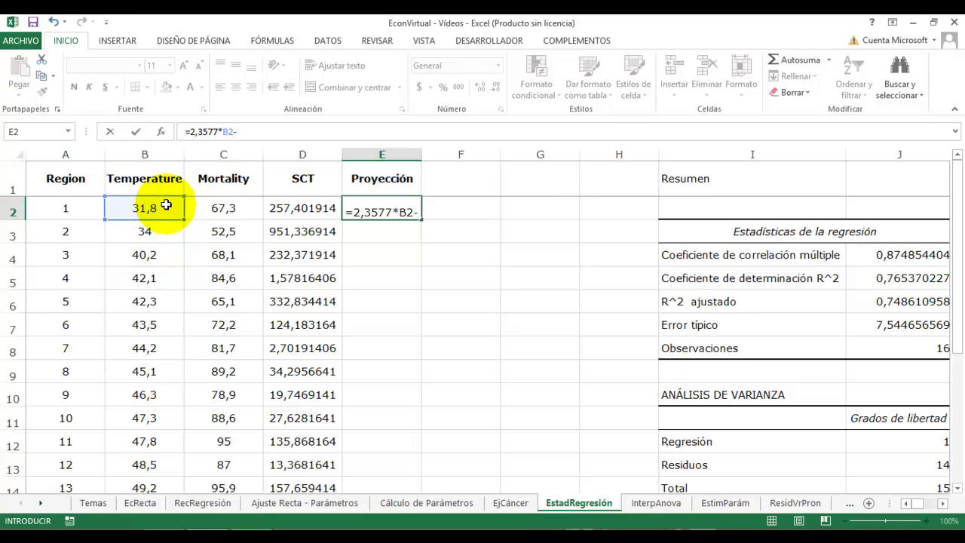
{"action": "type", "text": "21,795"}
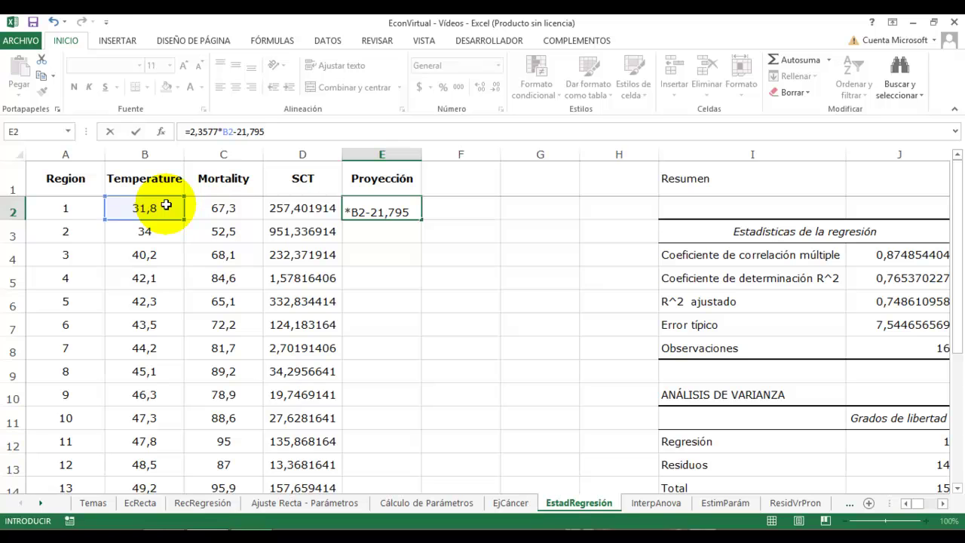
{"action": "key", "text": "Return"}
{"action": "key", "text": "Up"}
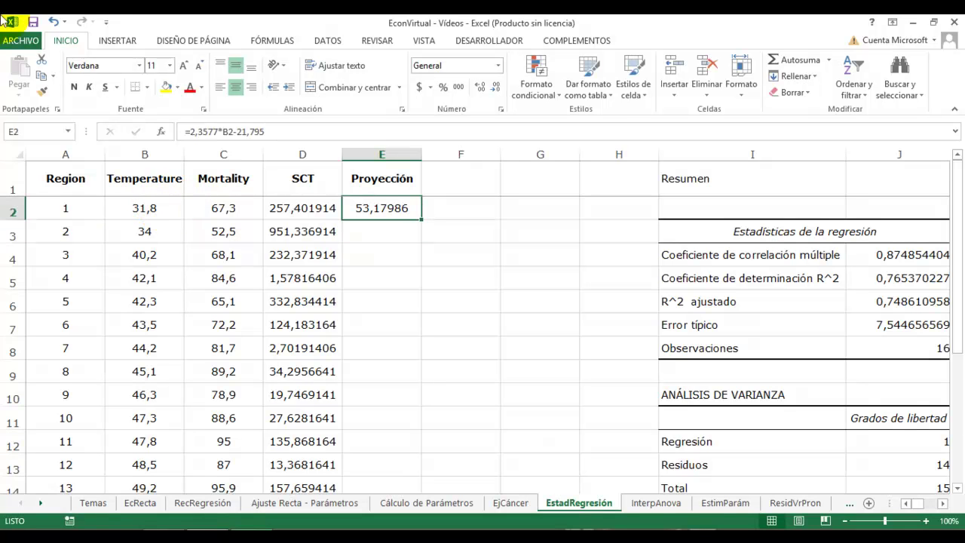
{"action": "left_click", "coordinate": [192, 133]}
{"action": "type", "text": "pot"}
{"action": "key", "text": "Tab"}
{"action": "left_click", "coordinate": [327, 132]}
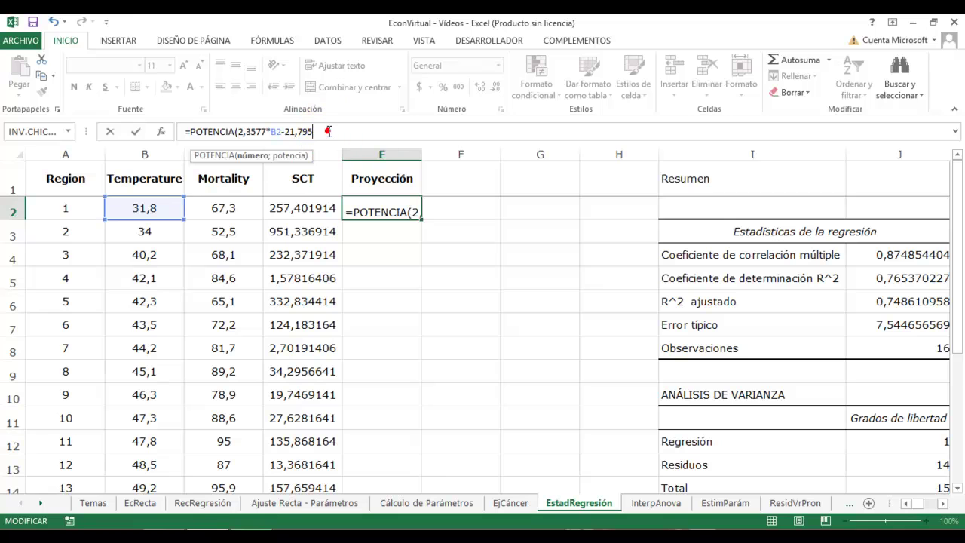
{"action": "type", "text": ";"}
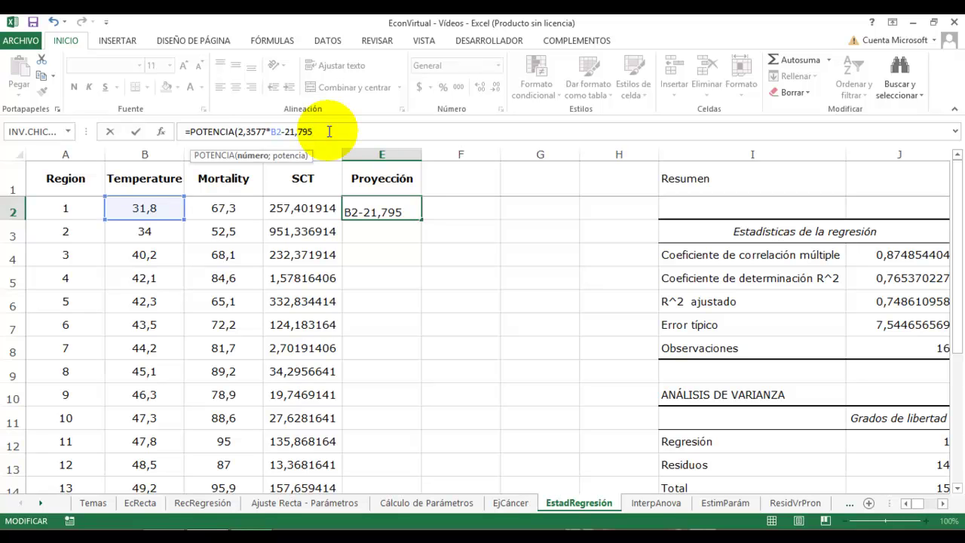
{"action": "left_click", "coordinate": [239, 132]}
{"action": "key", "text": "BackSpace"}
{"action": "key", "text": "BackSpace"}
{"action": "key", "text": "BackSpace"}
{"action": "key", "text": "BackSpace"}
{"action": "key", "text": "BackSpace"}
{"action": "key", "text": "BackSpace"}
{"action": "key", "text": "BackSpace"}
{"action": "key", "text": "BackSpace"}
{"action": "key", "text": "BackSpace"}
{"action": "key", "text": "Return"}
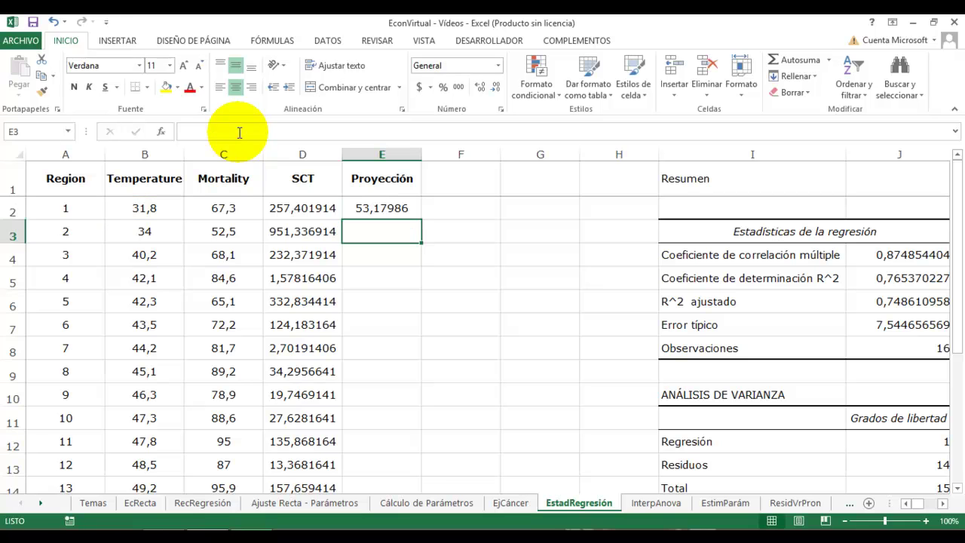
Copy the projection formula from E2 down the Proyección column through E17.
{"action": "key", "text": "Up"}
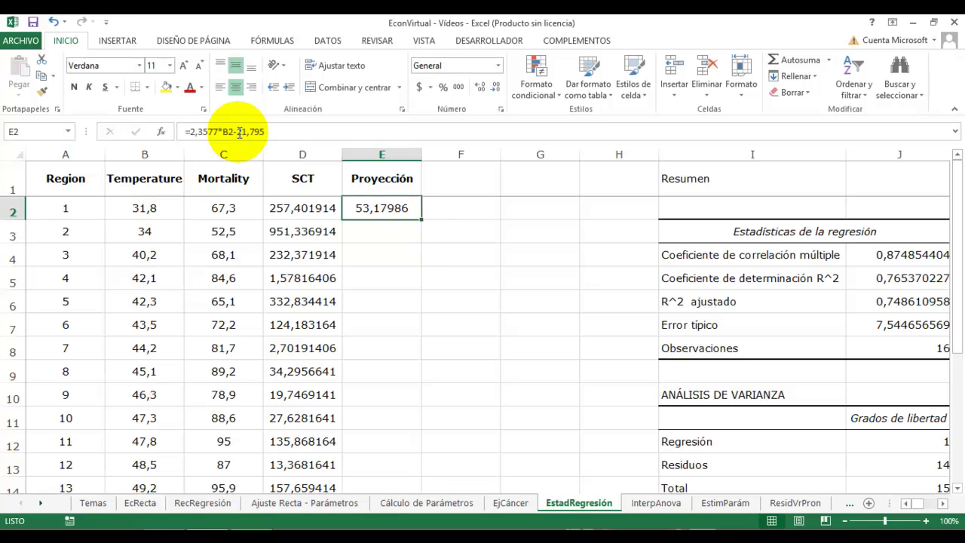
{"action": "key", "text": "ctrl+c"}
{"action": "key", "text": "Left"}
{"action": "key", "text": "ctrl+Down"}
{"action": "key", "text": "Right"}
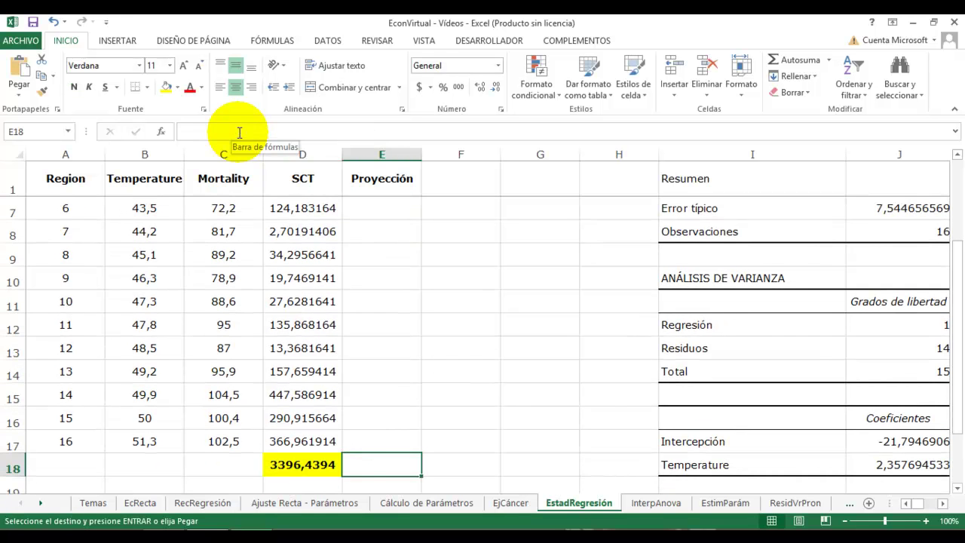
{"action": "key", "text": "Up"}
{"action": "key", "text": "ctrl+shift+Up"}
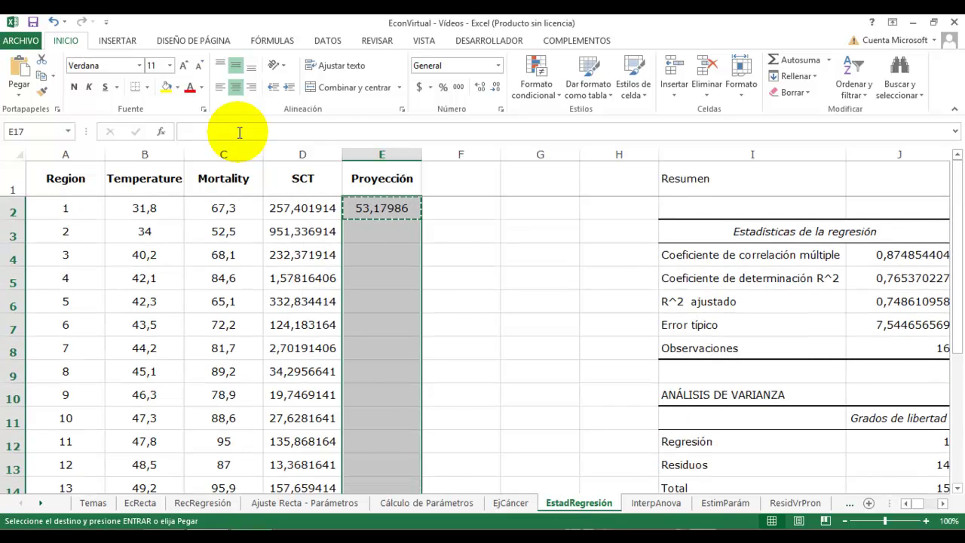
{"action": "key", "text": "ctrl+v"}
Enter the header SCRes in cell F1, beside the Proyección column.
{"action": "key", "text": "Up"}
{"action": "key", "text": "ctrl+Up"}
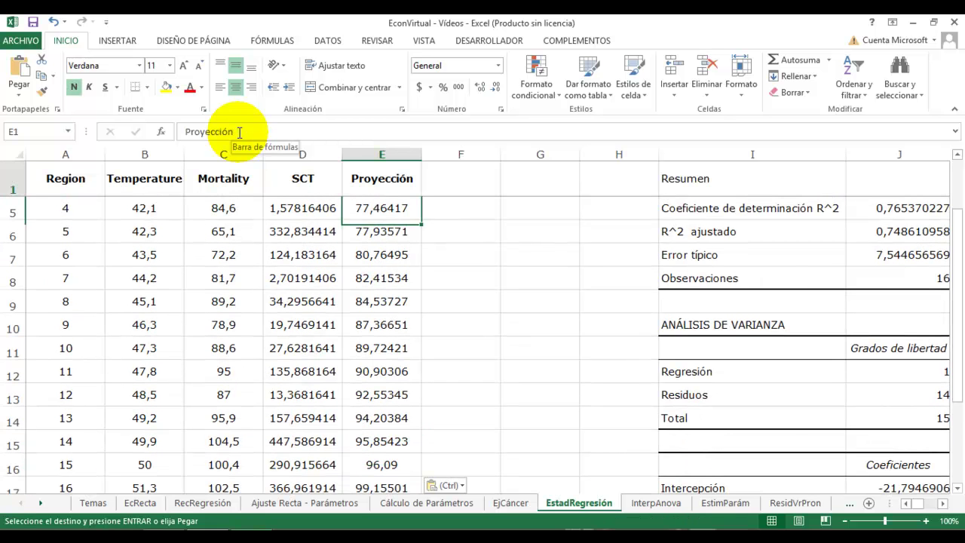
{"action": "key", "text": "Down"}
{"action": "key", "text": "Up"}
{"action": "key", "text": "Right"}
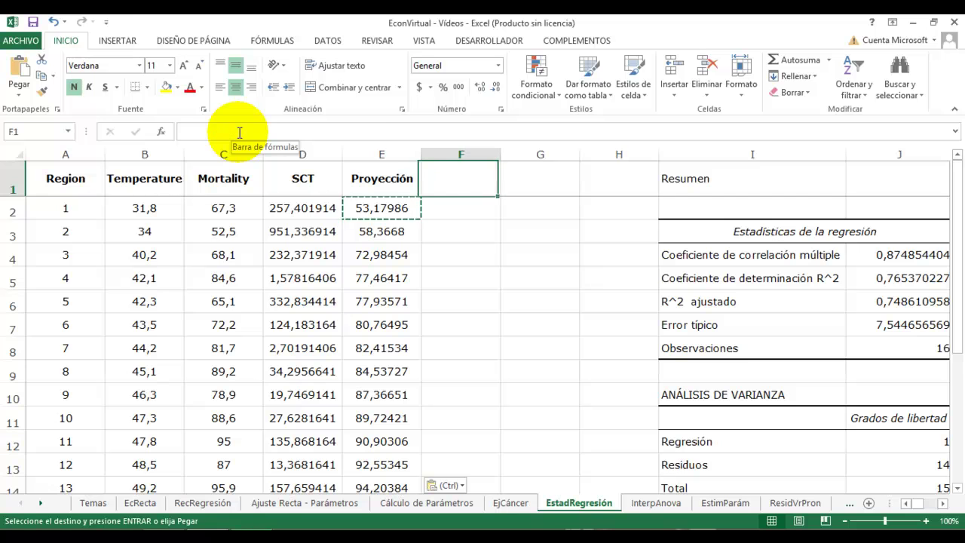
{"action": "type", "text": "SCR"}
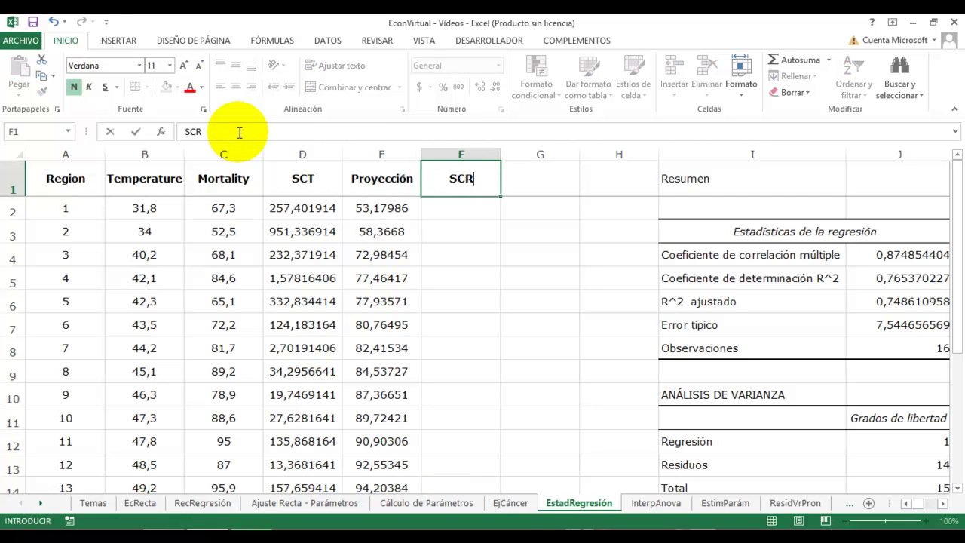
{"action": "key", "text": "ctrl+Return"}
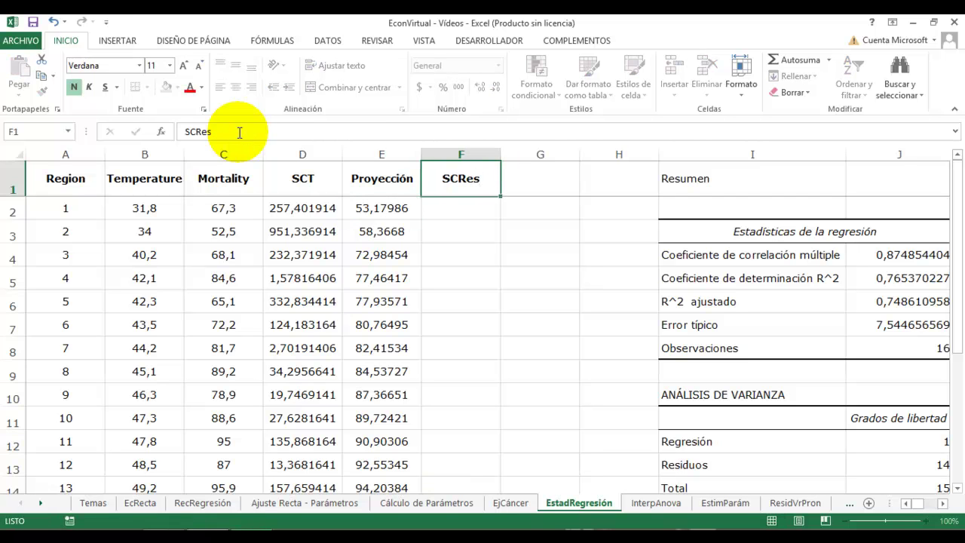
Build a formula in F2 that subtracts the projected value in E2 from the Mortality value in C2.
{"action": "key", "text": "Down"}
{"action": "type", "text": "+"}
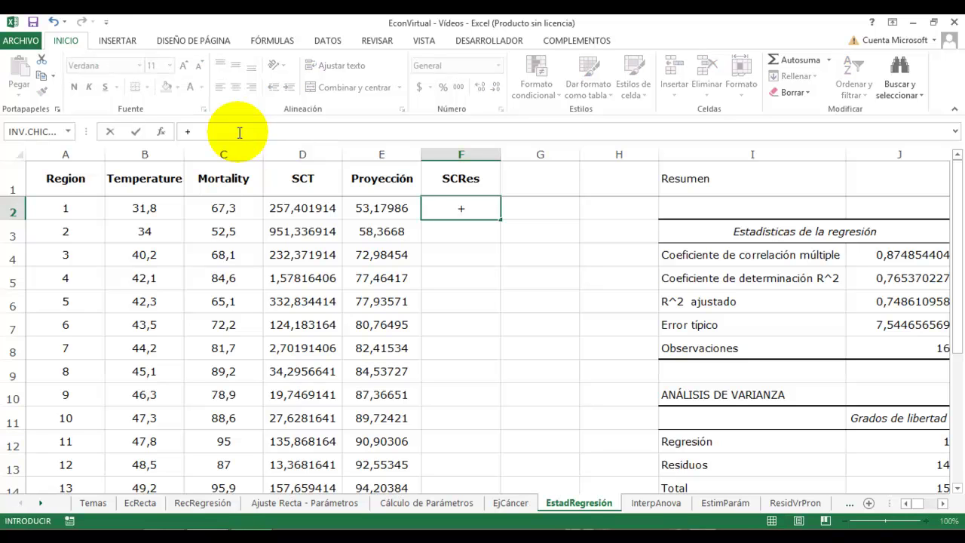
{"action": "key", "text": "Left"}
{"action": "key", "text": "Left"}
{"action": "key", "text": "Left"}
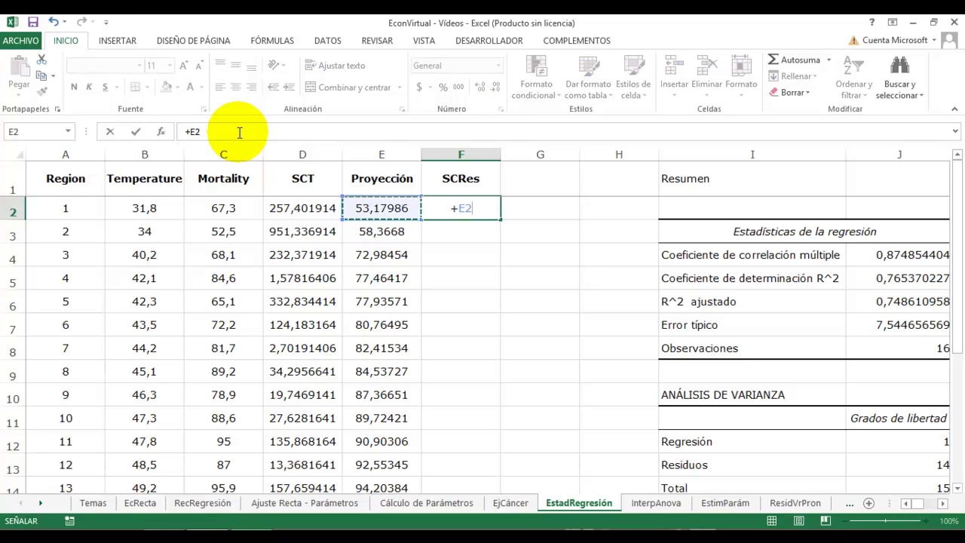
{"action": "type", "text": "-"}
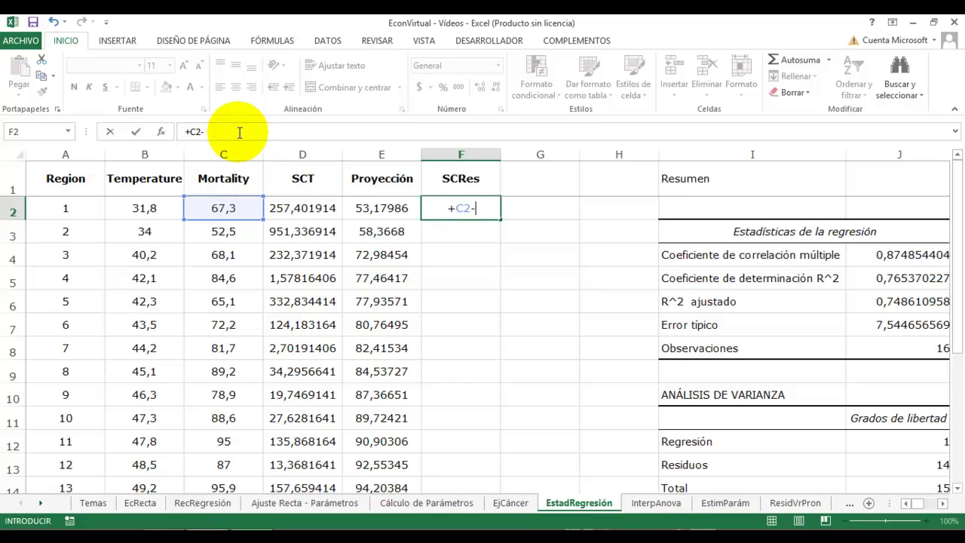
{"action": "left_click", "coordinate": [382, 207]}
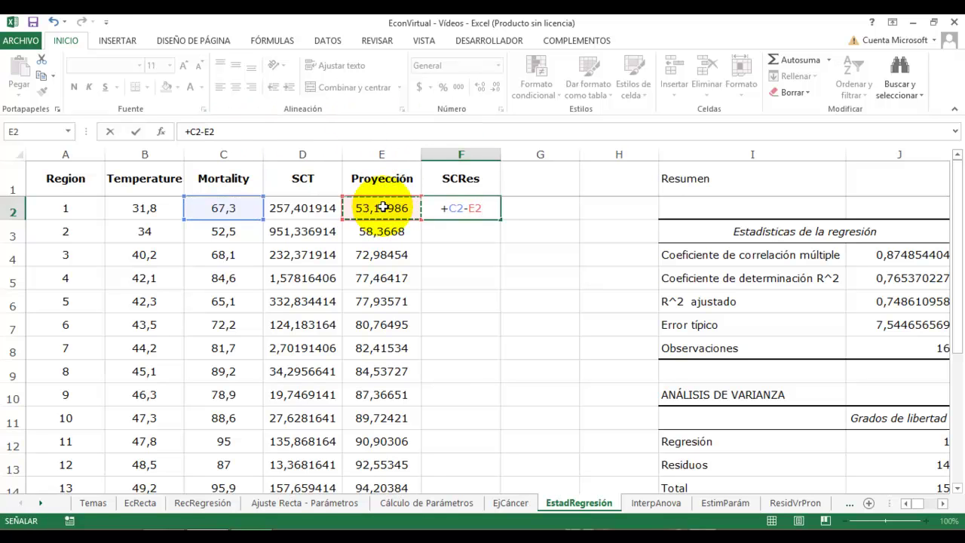
Square the residual in F2 by wrapping C2-E2 in the POTENCIA function with exponent 2.
{"action": "left_click", "coordinate": [190, 134]}
{"action": "type", "text": "POTENCIA(C2-E2"}
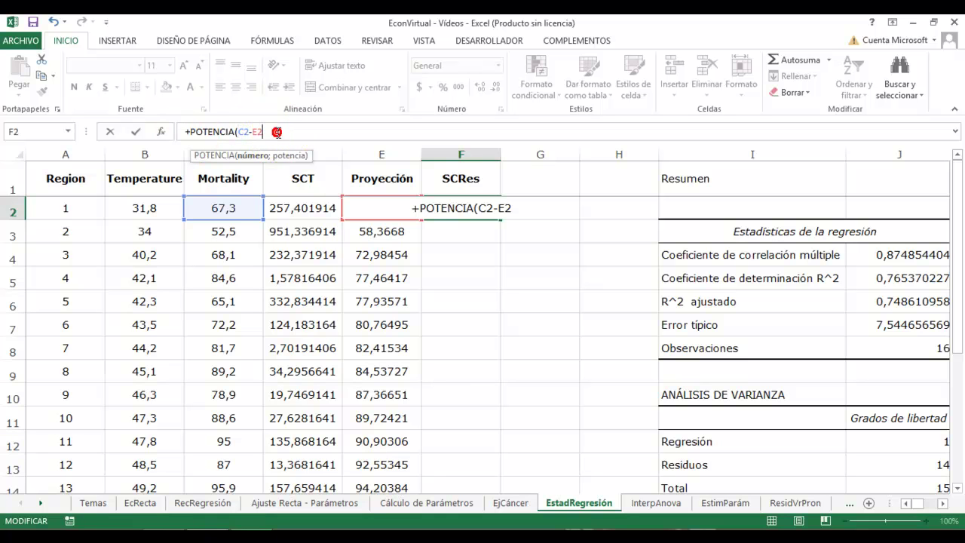
{"action": "type", "text": ";2)"}
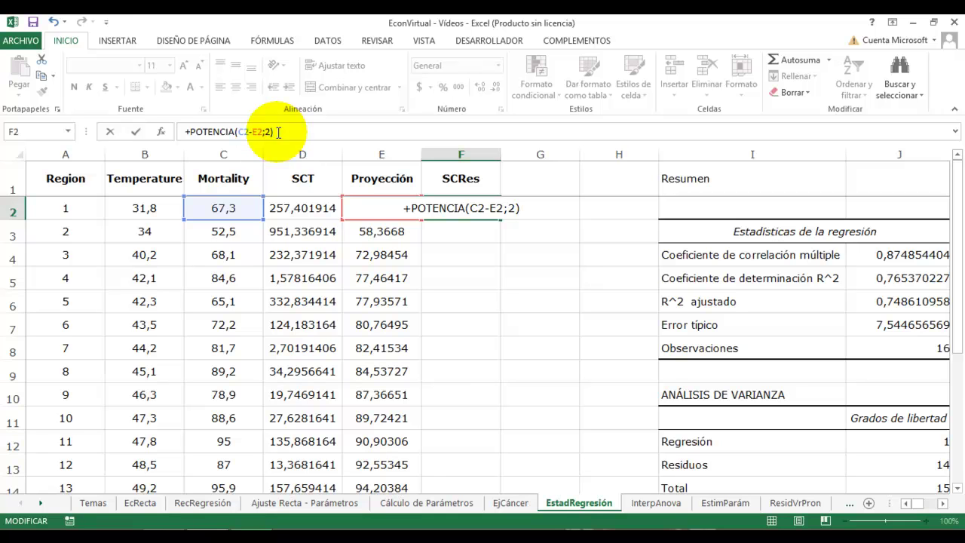
{"action": "key", "text": "Return"}
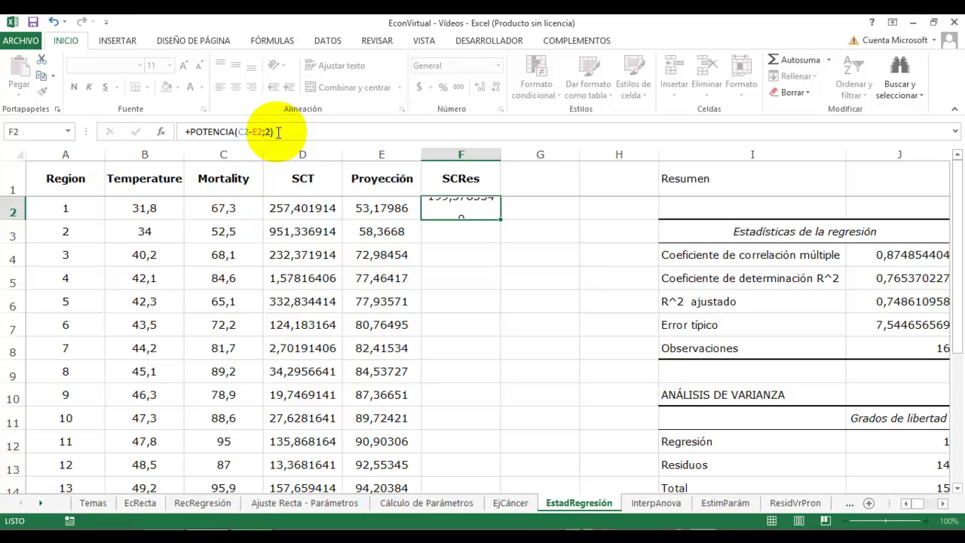
{"action": "key", "text": "Up"}
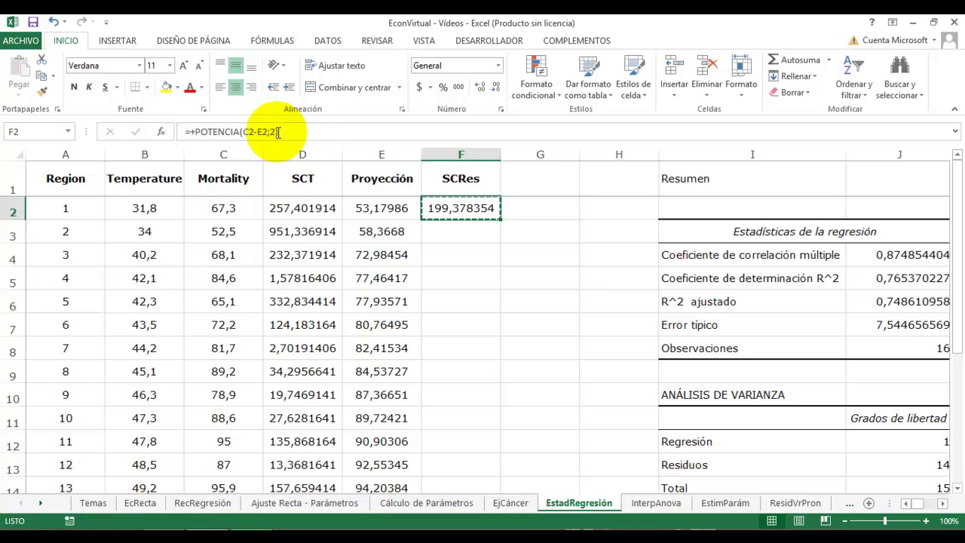
Copy the squared-residual formula from F2 down the SCRes column through F17.
{"action": "key", "text": "ctrl+c"}
{"action": "key", "text": "Left"}
{"action": "key", "text": "ctrl+Down"}
{"action": "key", "text": "Right"}
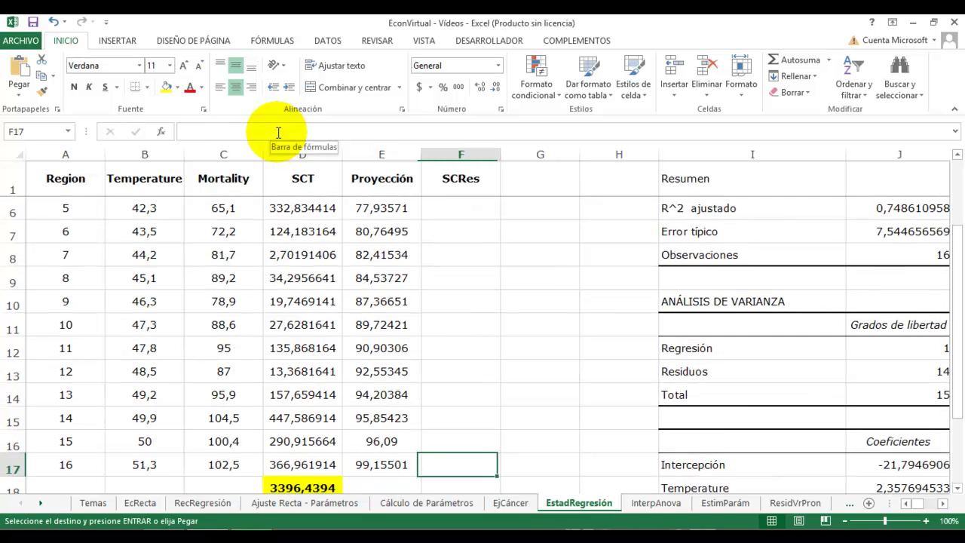
{"action": "key", "text": "ctrl+shift+Up"}
{"action": "key", "text": "Return"}
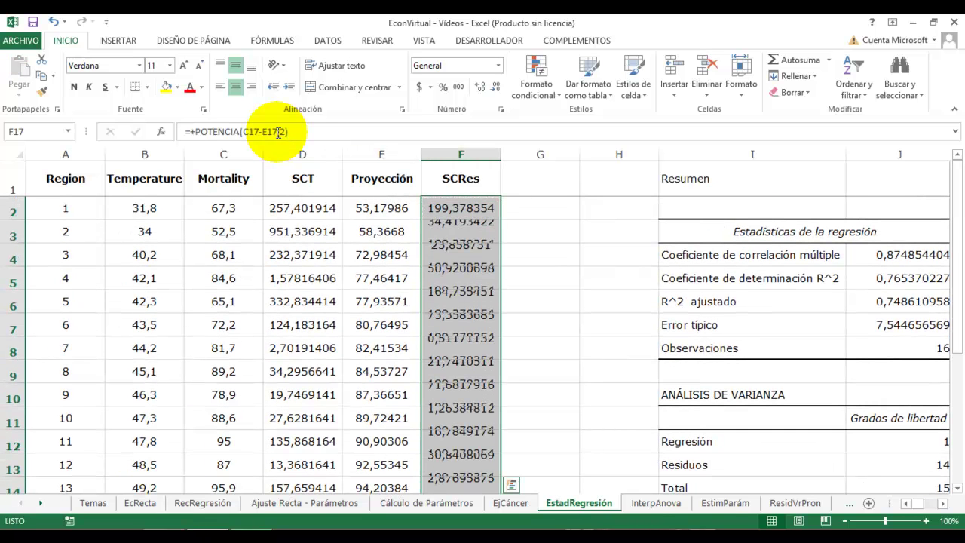
Total the SCRes column by copying the D18 sum into F18, and compare it with the ANOVA residual sum of squares.
{"action": "key", "text": "ctrl+Down"}
{"action": "key", "text": "Down"}
{"action": "key", "text": "Left"}
{"action": "key", "text": "Left"}
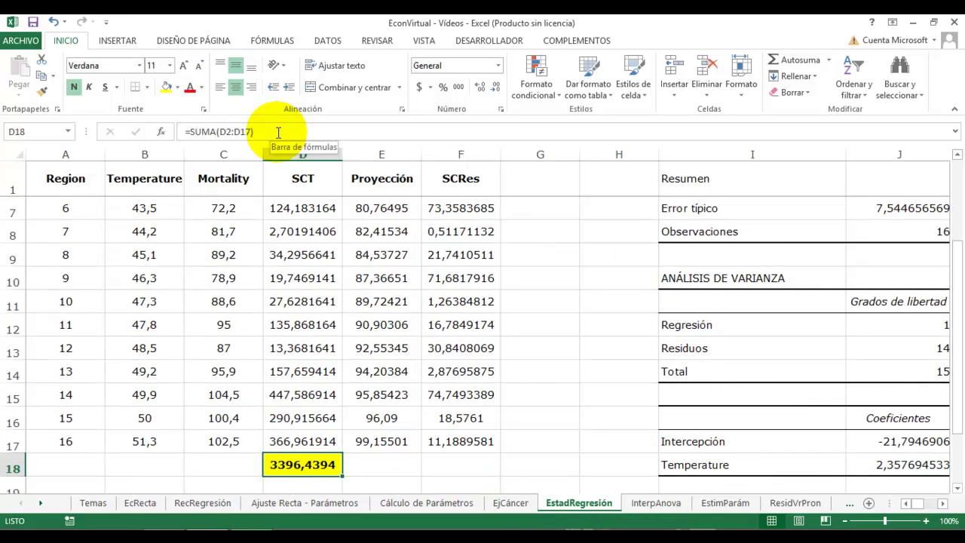
{"action": "key", "text": "ctrl+c"}
{"action": "key", "text": "Right"}
{"action": "key", "text": "Right"}
{"action": "key", "text": "Return"}
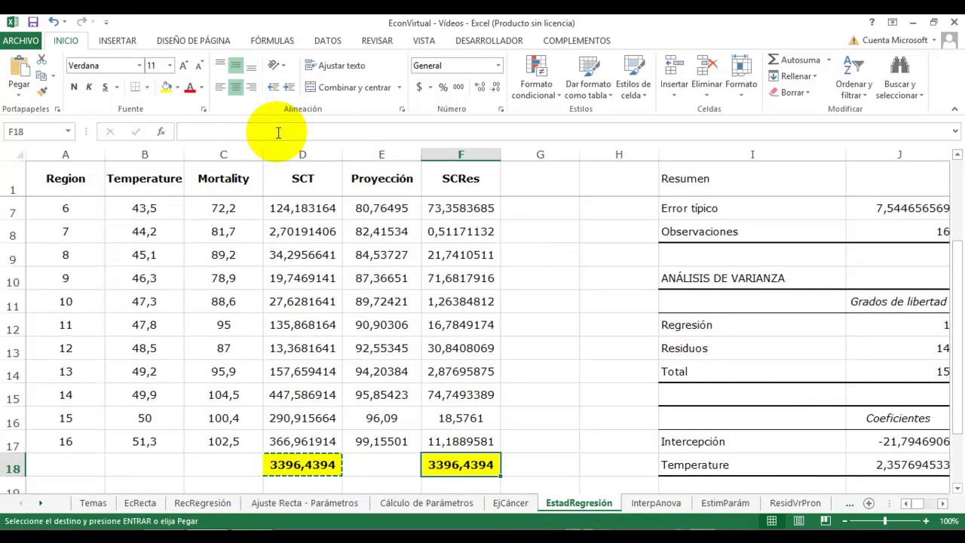
{"action": "key", "text": "Right"}
{"action": "key", "text": "Right"}
{"action": "key", "text": "Right"}
{"action": "key", "text": "Right"}
{"action": "key", "text": "Right"}
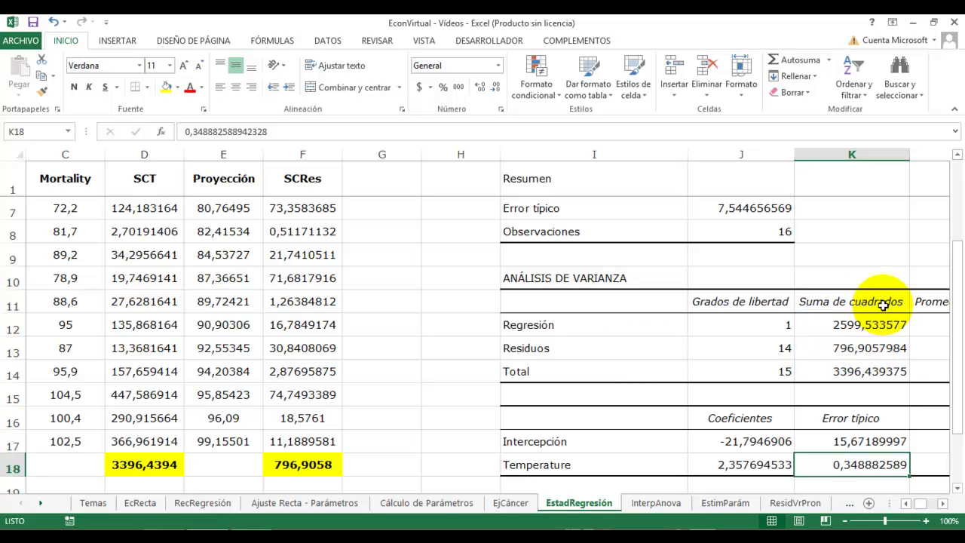
Enter the header SCRegr in cell G1, beside the SCRes column.
{"action": "left_click", "coordinate": [375, 178]}
{"action": "type", "text": "SCR"}
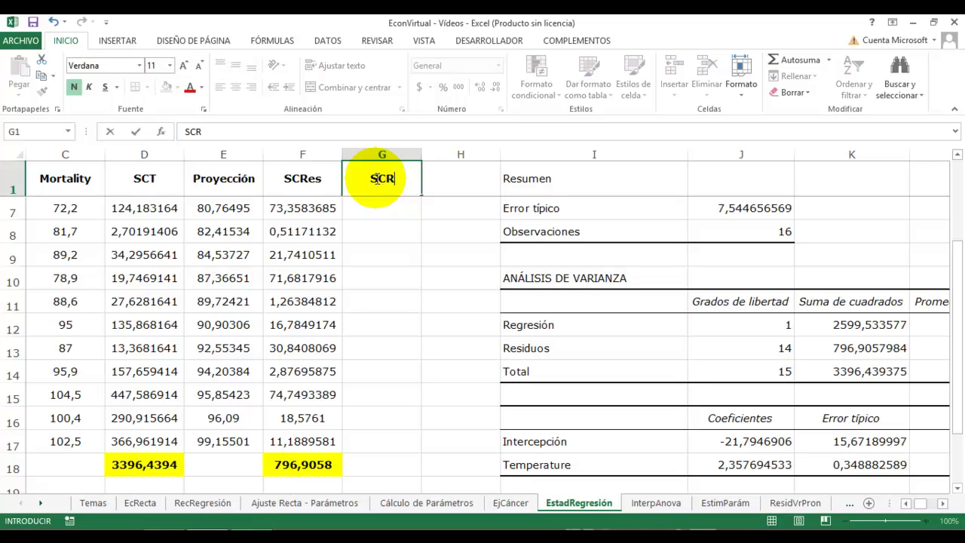
{"action": "type", "text": "egr"}
{"action": "key", "text": "Return"}
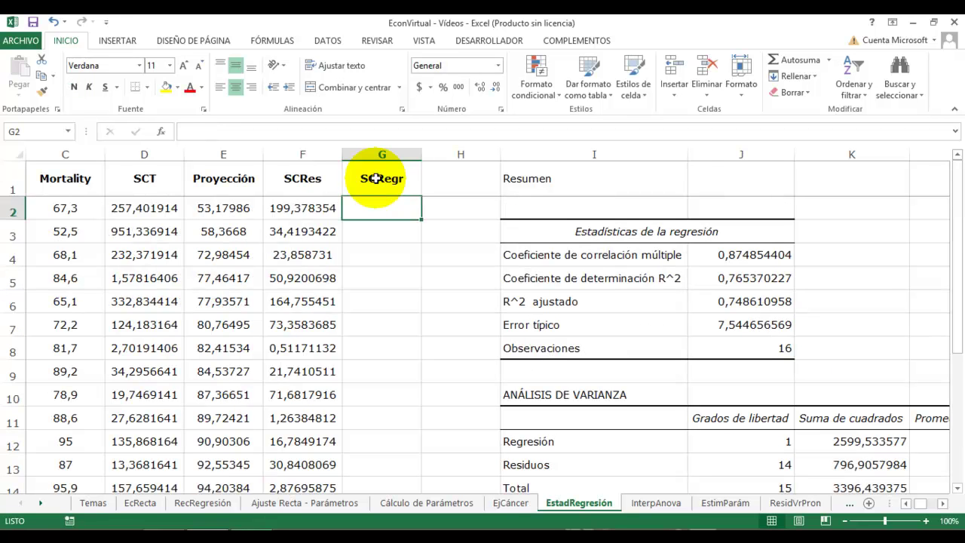
Build a formula in G2 that subtracts the PROMEDIO of the absolute Mortality range $C$2:$C$17 from the projection in E2.
{"action": "type", "text": "+"}
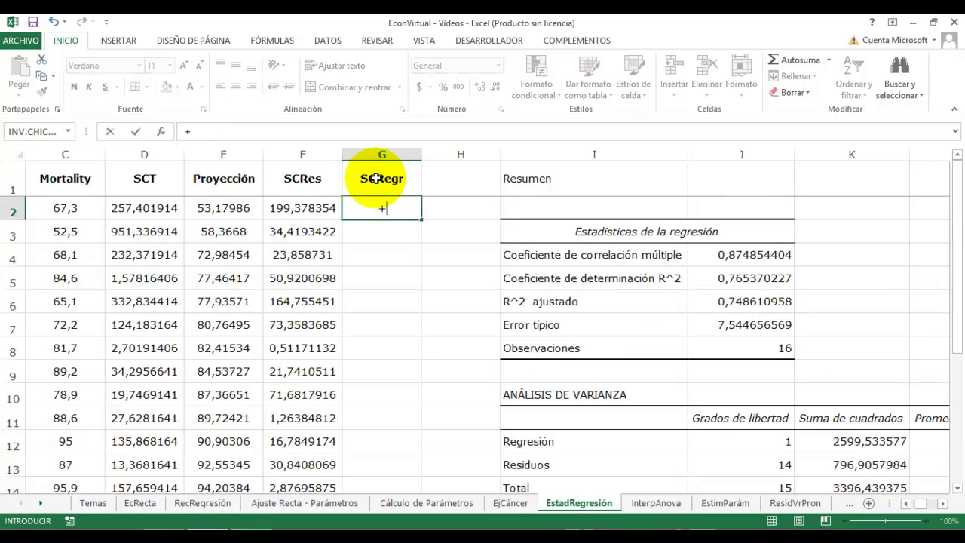
{"action": "key", "text": "Left"}
{"action": "key", "text": "Left"}
{"action": "type", "text": "-"}
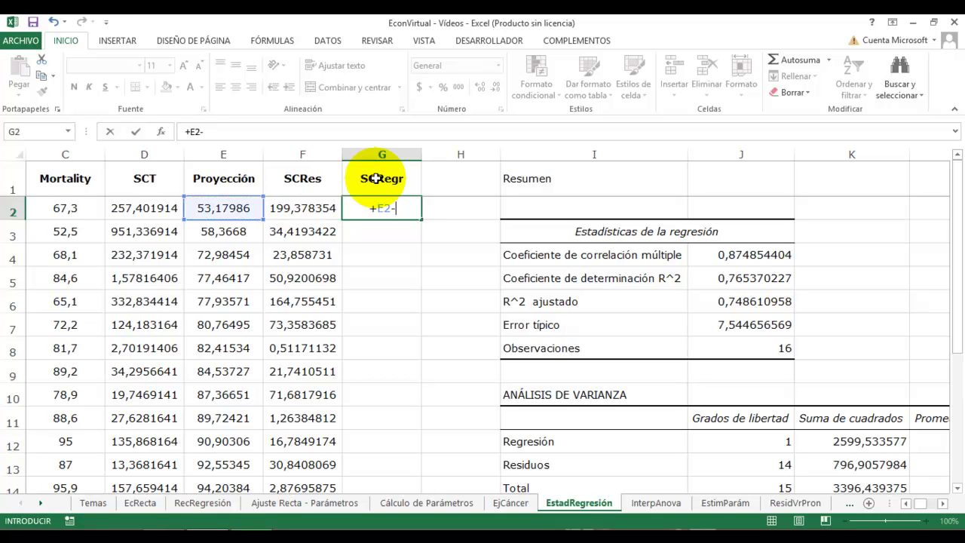
{"action": "type", "text": "PROMEDIO("}
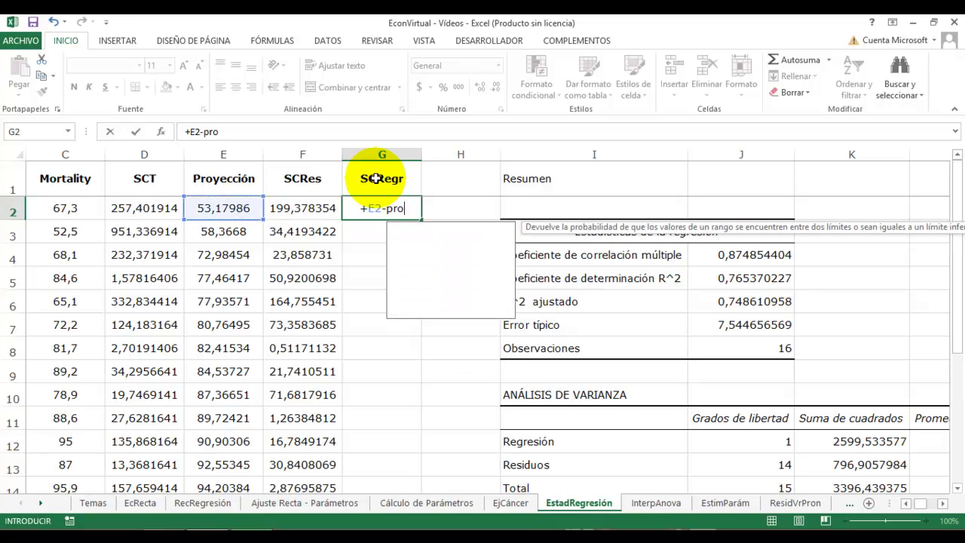
{"action": "key", "text": "Left"}
{"action": "key", "text": "Left"}
{"action": "key", "text": "Left"}
{"action": "key", "text": "Left"}
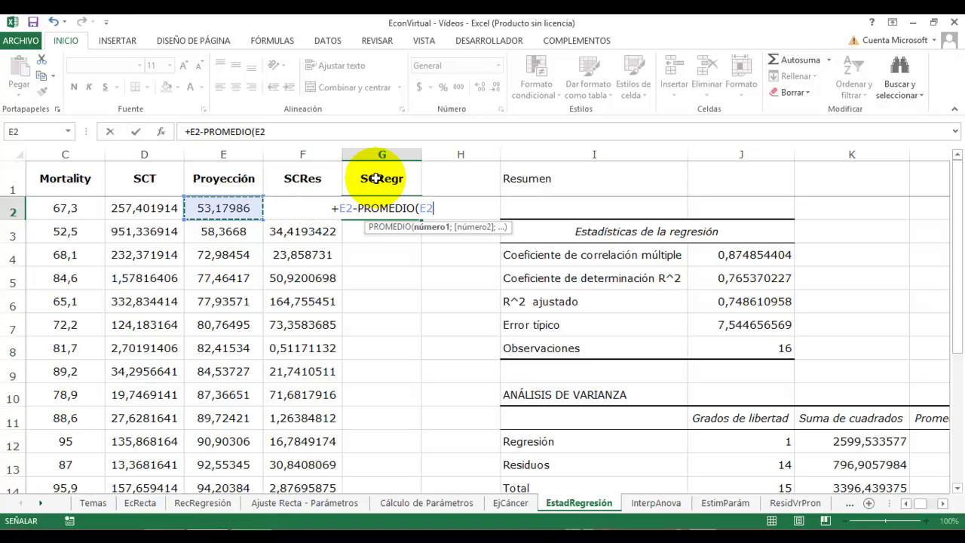
{"action": "key", "text": "ctrl+shift+Down"}
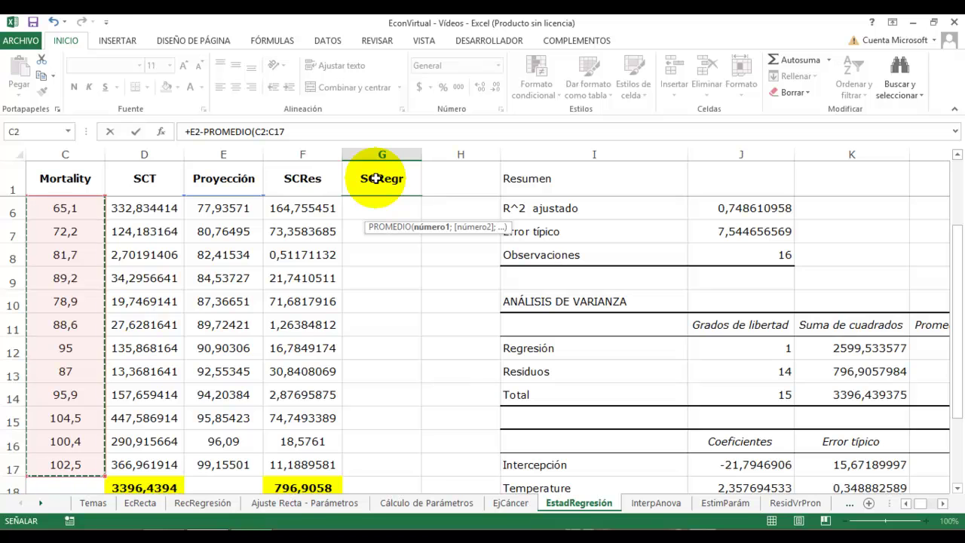
{"action": "key", "text": "F4"}
{"action": "key", "text": "F2"}
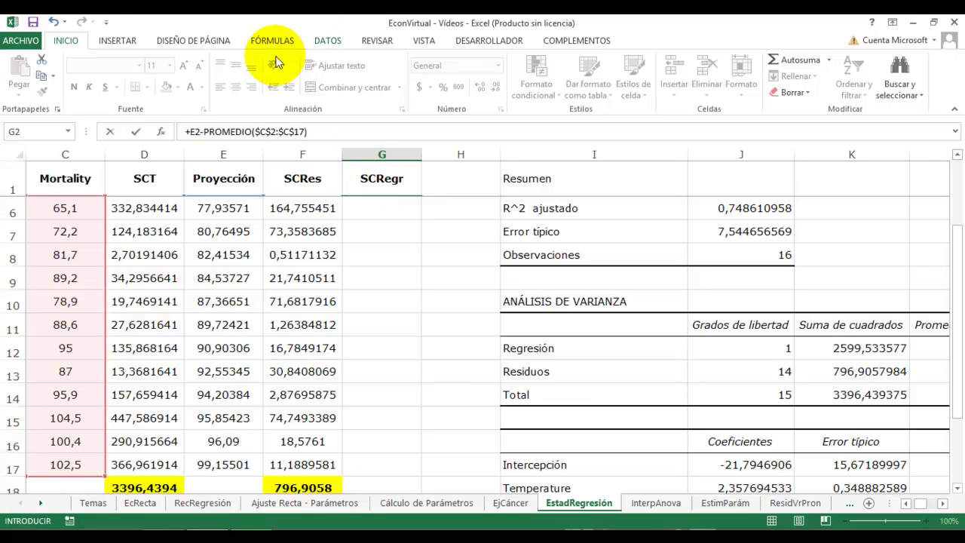
Square the deviation in G2 by wrapping E2-PROMEDIO($C$2:$C$17) in the POTENCIA function with exponent 2.
{"action": "left_click", "coordinate": [190, 132]}
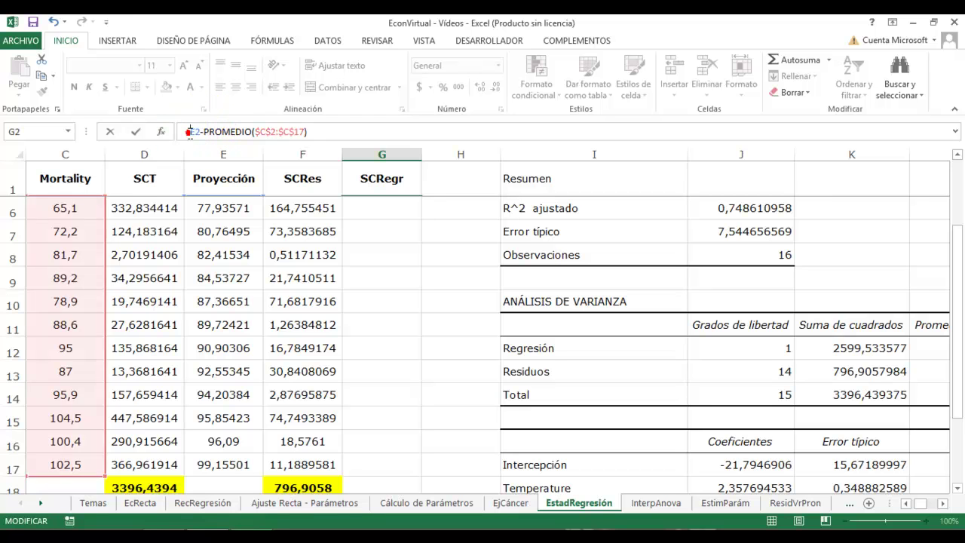
{"action": "type", "text": "POTENCIA("}
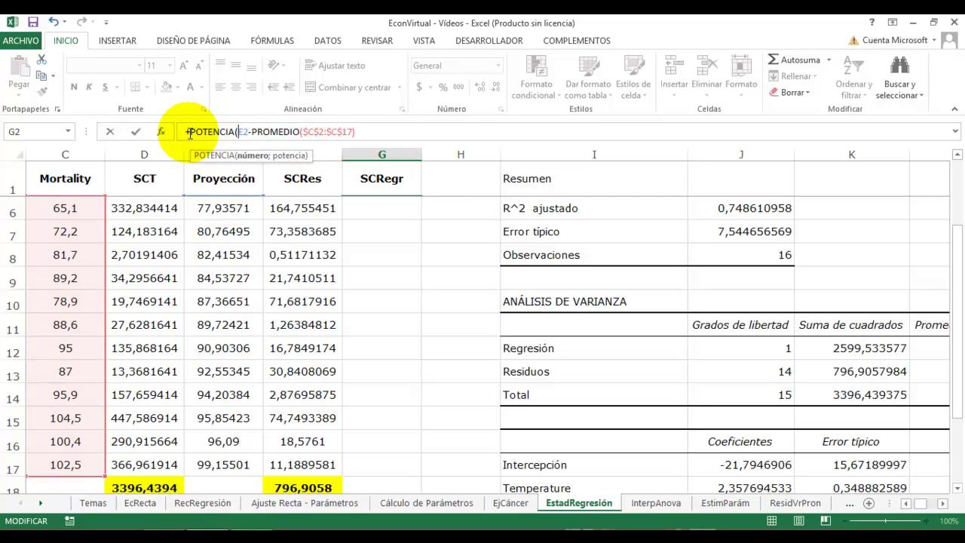
{"action": "left_click", "coordinate": [372, 130]}
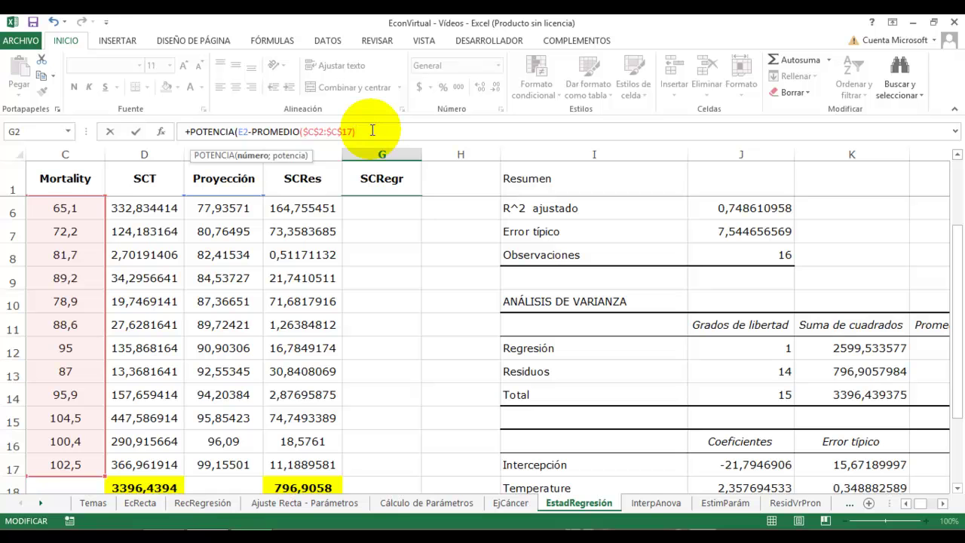
{"action": "type", "text": ";2)"}
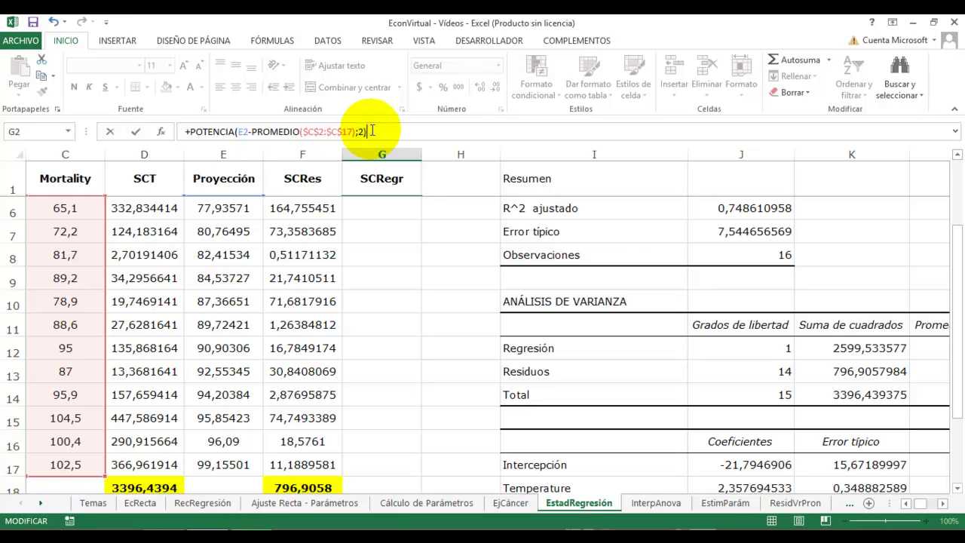
{"action": "key", "text": "Return"}
{"action": "key", "text": "Up"}
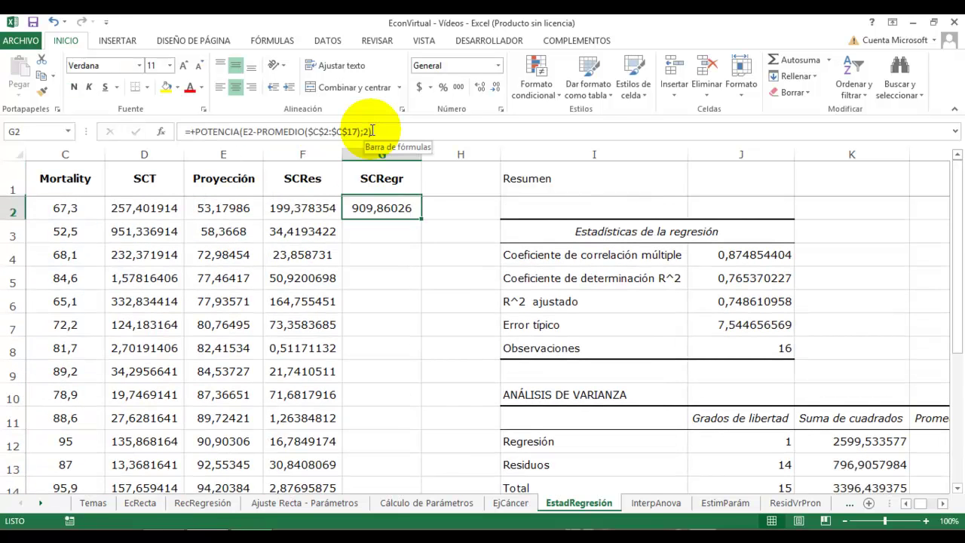
Copy the squared-deviation formula from G2 down the SCRegr column through G17.
{"action": "key", "text": "ctrl+c"}
{"action": "key", "text": "Left"}
{"action": "key", "text": "ctrl+Down"}
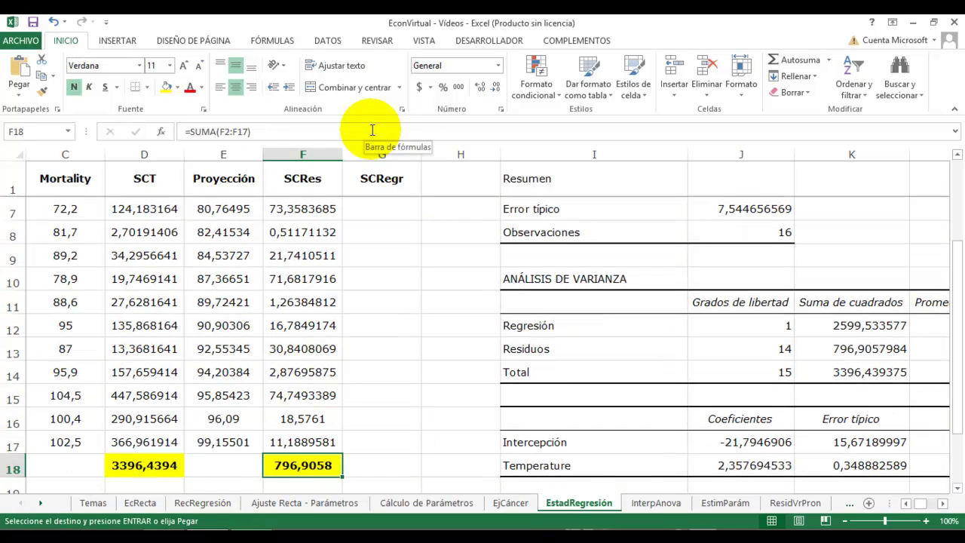
{"action": "key", "text": "Right"}
{"action": "key", "text": "Up"}
{"action": "key", "text": "ctrl+shift+Up"}
{"action": "key", "text": "Return"}
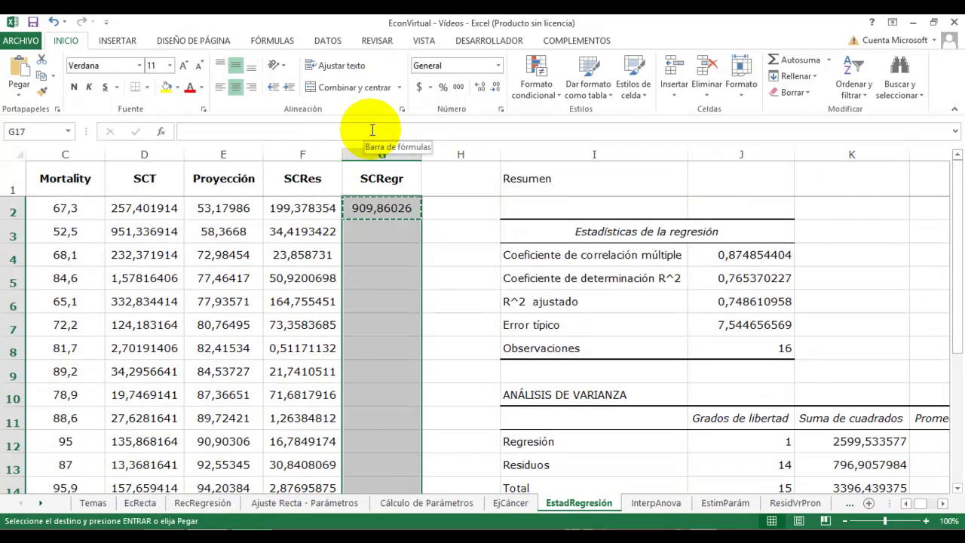
Total the SCRegr column by copying the formatted sum from F18 into G18.
{"action": "key", "text": "Down"}
{"action": "key", "text": "Down"}
{"action": "key", "text": "Up"}
{"action": "key", "text": "Left"}
{"action": "key", "text": "ctrl+c"}
{"action": "key", "text": "Right"}
{"action": "key", "text": "Return"}
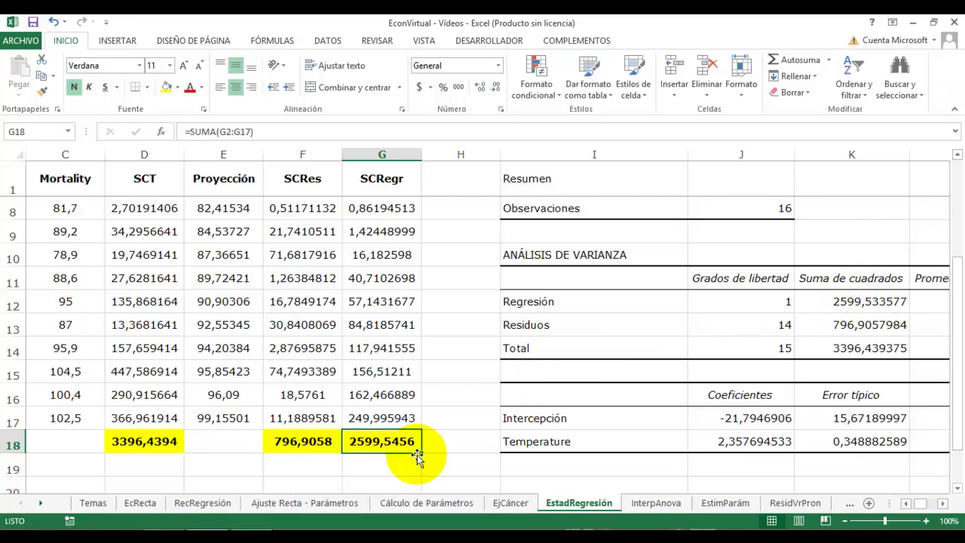
Examine the SCRegr formula in G14 and the ANOVA table's columns, focusing on the Promedio de los cuadrados heading.
{"action": "left_click", "coordinate": [395, 349]}
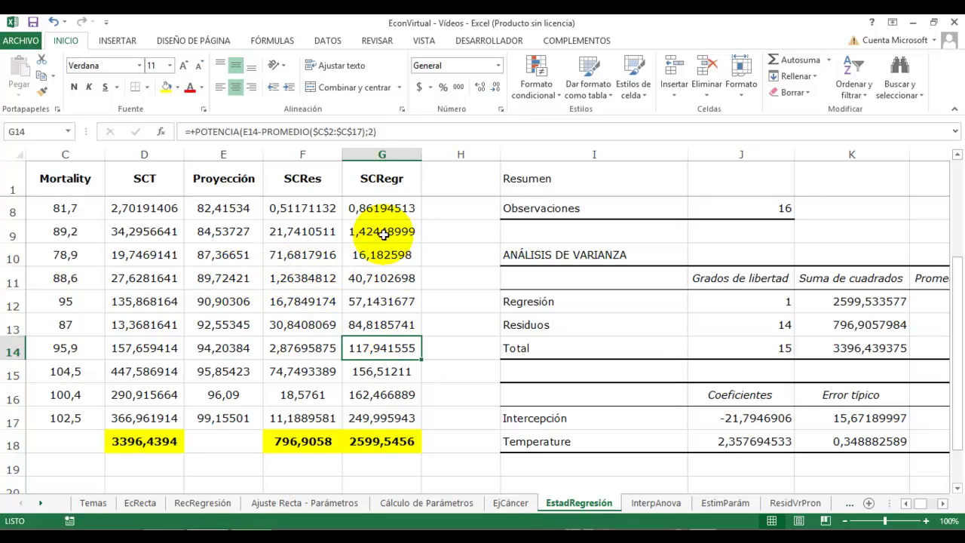
{"action": "left_click", "coordinate": [819, 277]}
{"action": "key", "text": "Right"}
{"action": "key", "text": "Right"}
{"action": "key", "text": "Right"}
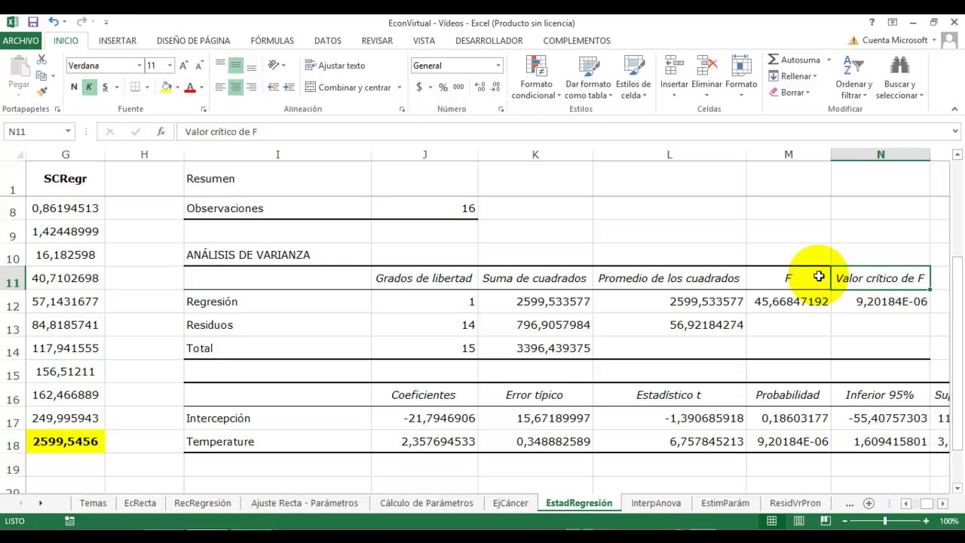
{"action": "key", "text": "Right"}
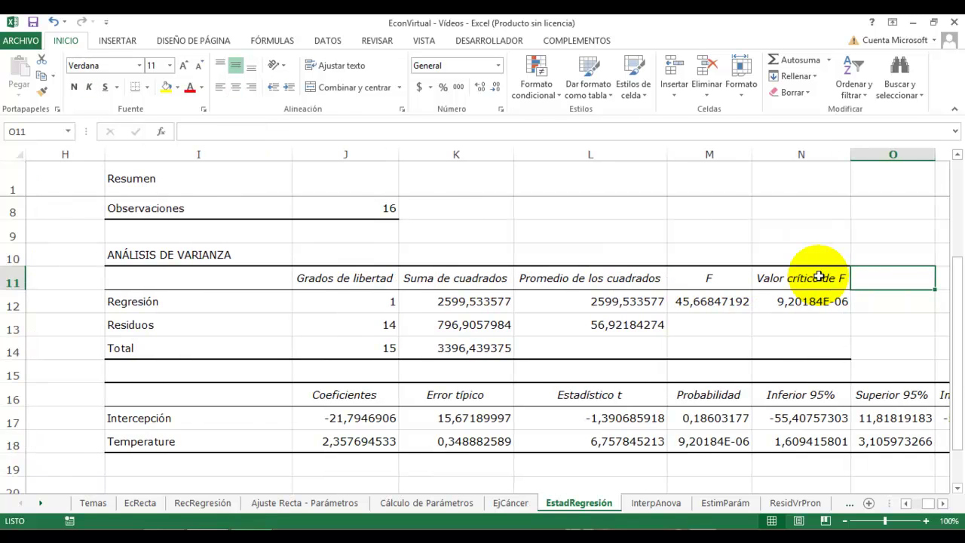
{"action": "key", "text": "Right"}
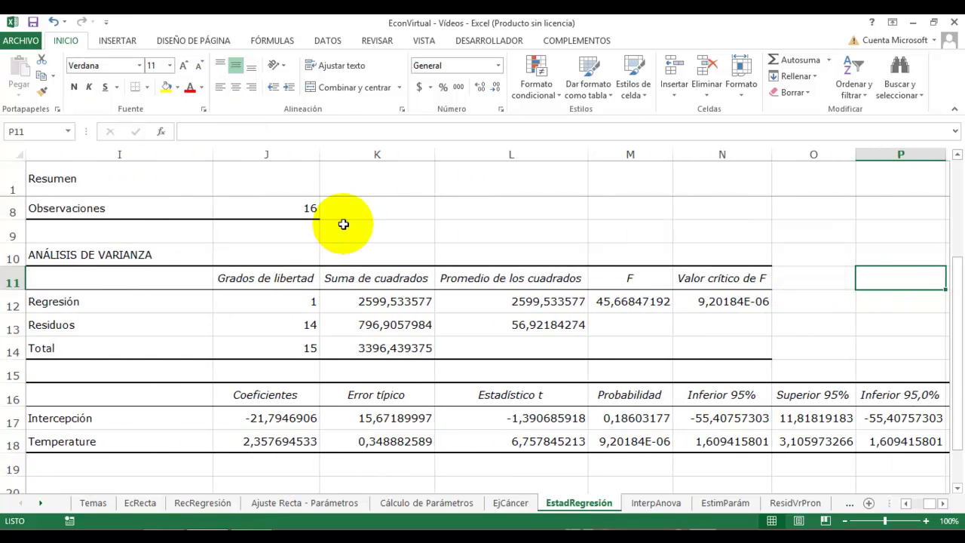
{"action": "left_click", "coordinate": [490, 299]}
{"action": "key", "text": "Up"}
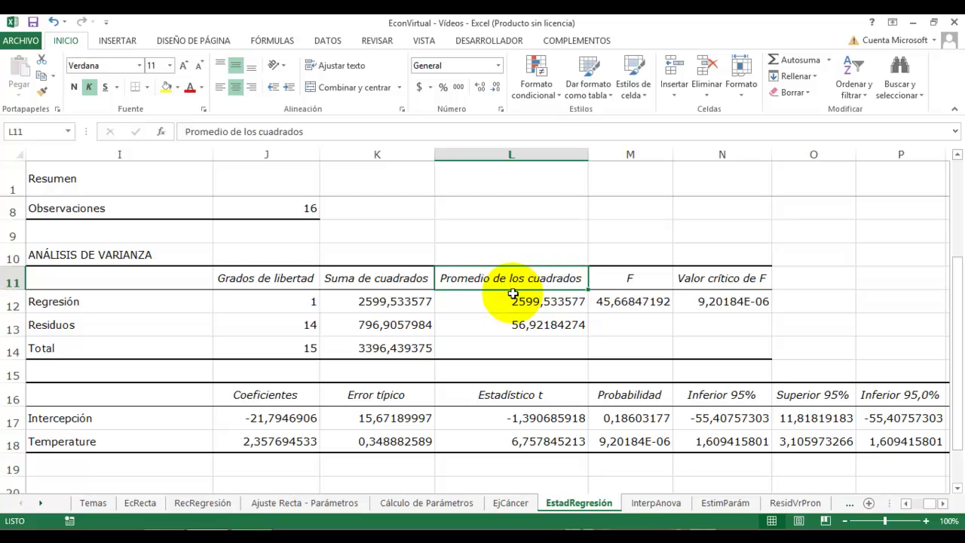
Replace the Regresión mean square in L12 with a formula dividing its sum of squares K12 by its degrees of freedom J12.
{"action": "left_click", "coordinate": [490, 299]}
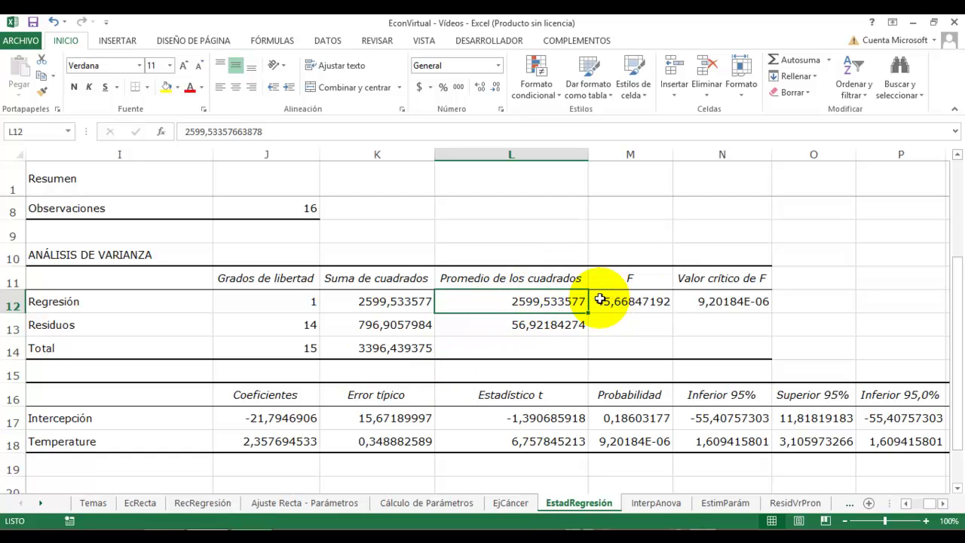
{"action": "type", "text": "+"}
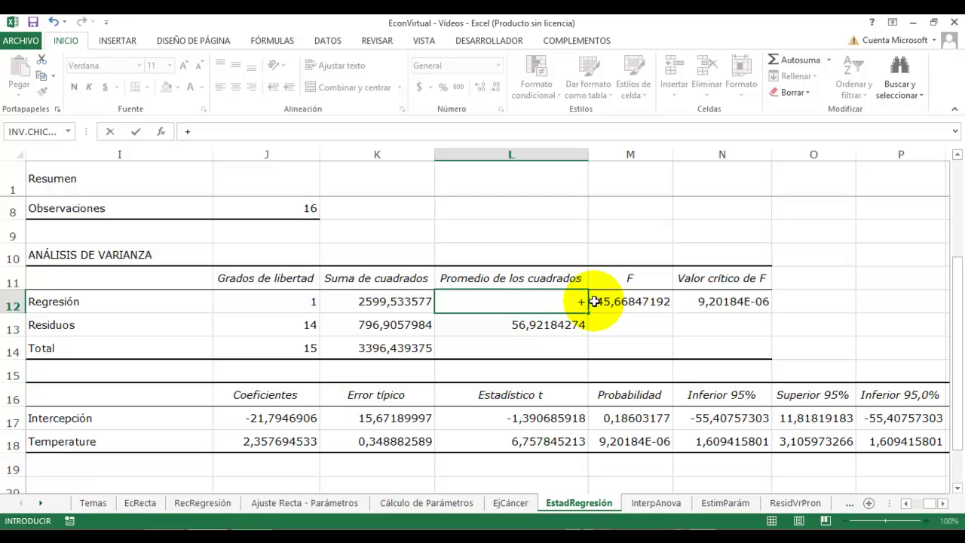
{"action": "key", "text": "Left"}
{"action": "key", "text": "Left"}
{"action": "key", "text": "Right"}
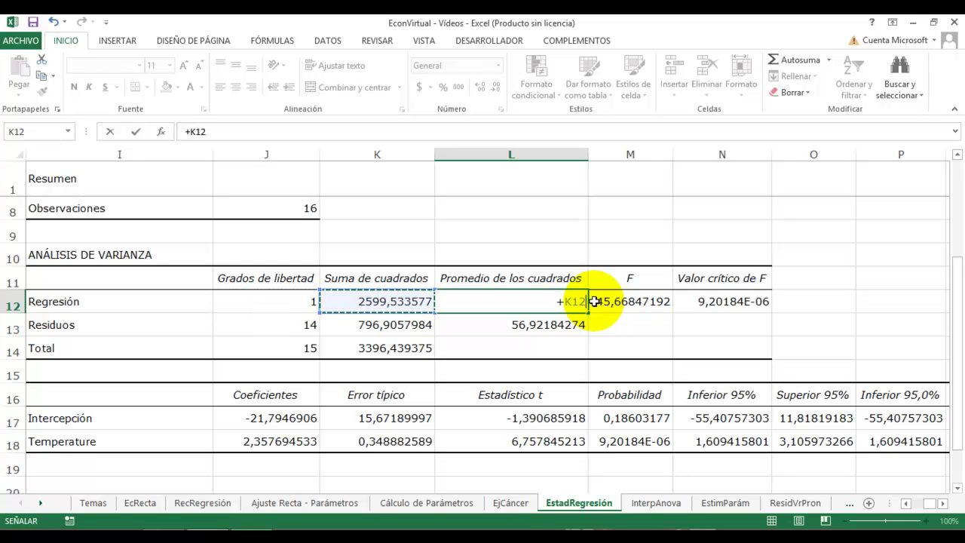
{"action": "type", "text": "/"}
{"action": "key", "text": "Left"}
{"action": "key", "text": "Left"}
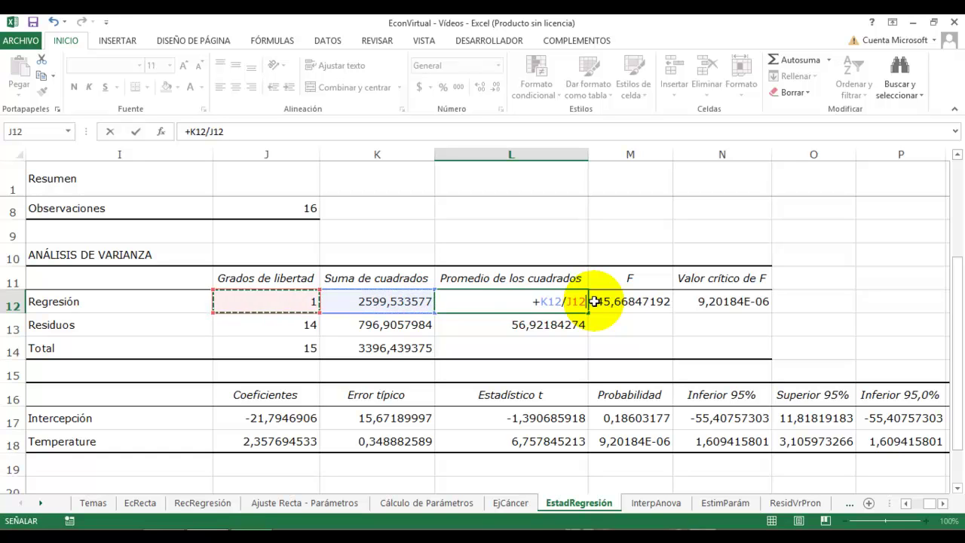
{"action": "key", "text": "Return"}
Replace the Residuos mean square in L13 with a formula dividing its sum of squares K13 by its degrees of freedom J13.
{"action": "type", "text": "+"}
{"action": "key", "text": "Escape"}
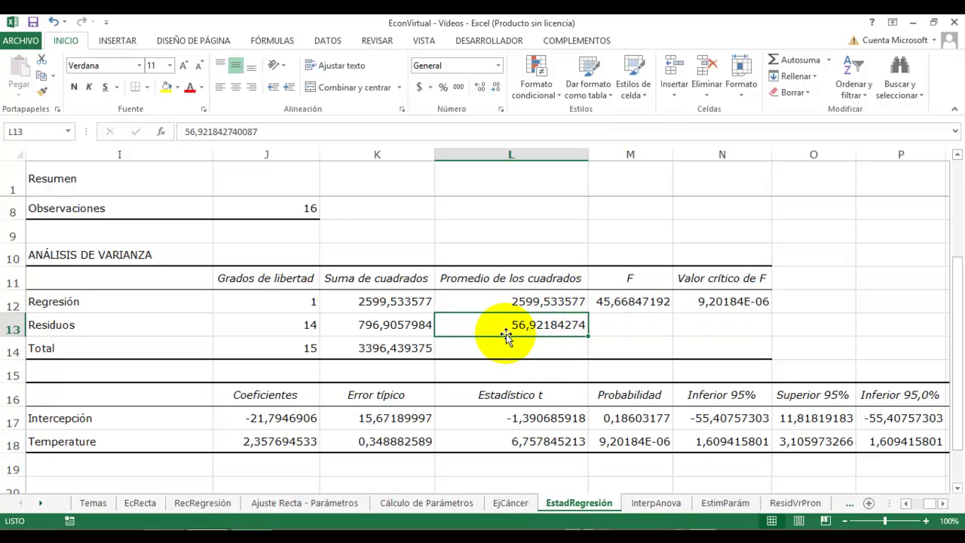
{"action": "type", "text": "+"}
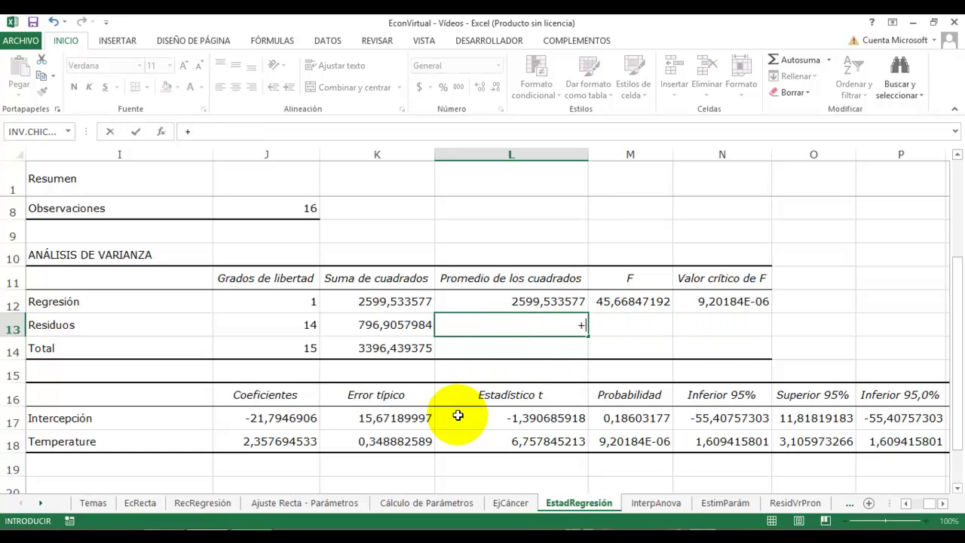
{"action": "key", "text": "Left"}
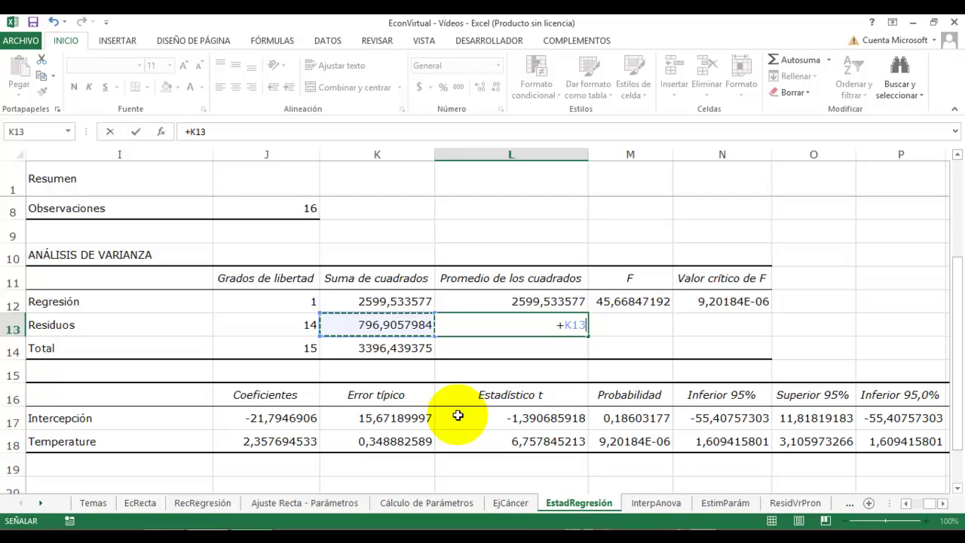
{"action": "type", "text": "/"}
{"action": "key", "text": "Left"}
{"action": "key", "text": "Left"}
{"action": "key", "text": "Return"}
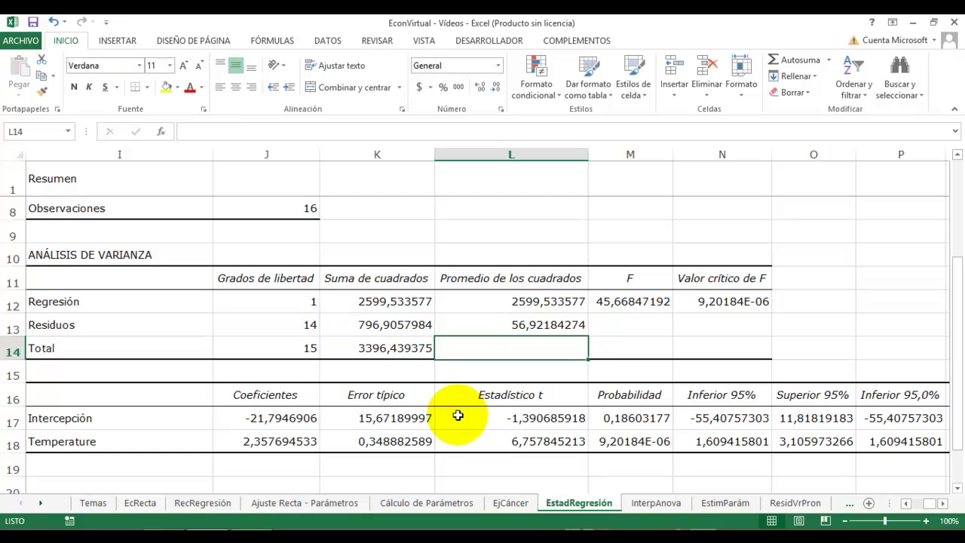
{"action": "key", "text": "Up"}
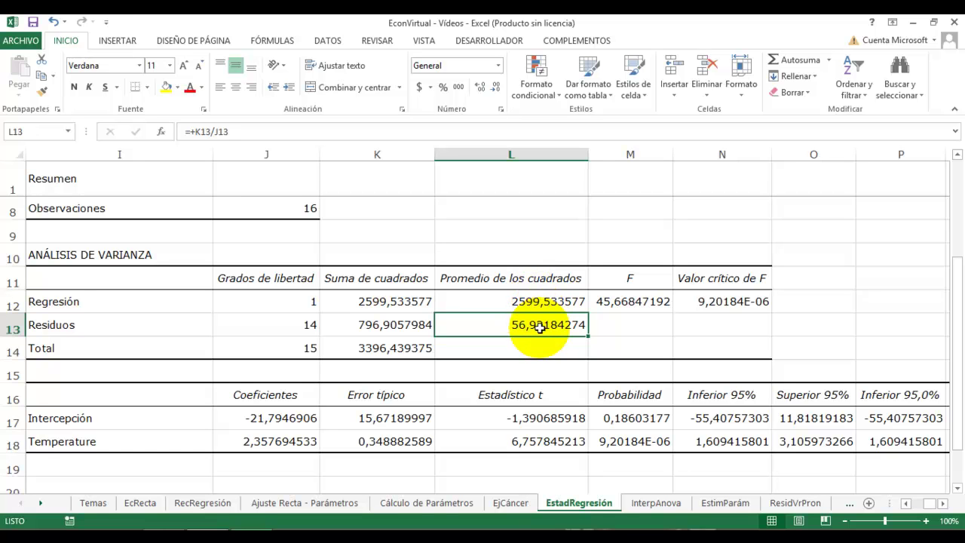
Replace the F statistic in M12 with a formula dividing the Regresión mean square L12 by the Residuos mean square L13.
{"action": "left_click", "coordinate": [640, 300]}
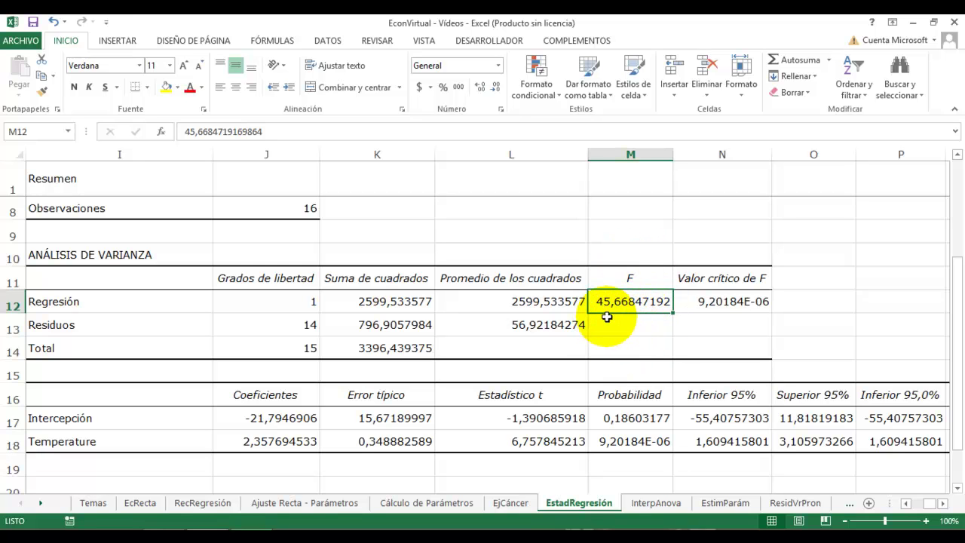
{"action": "type", "text": "+"}
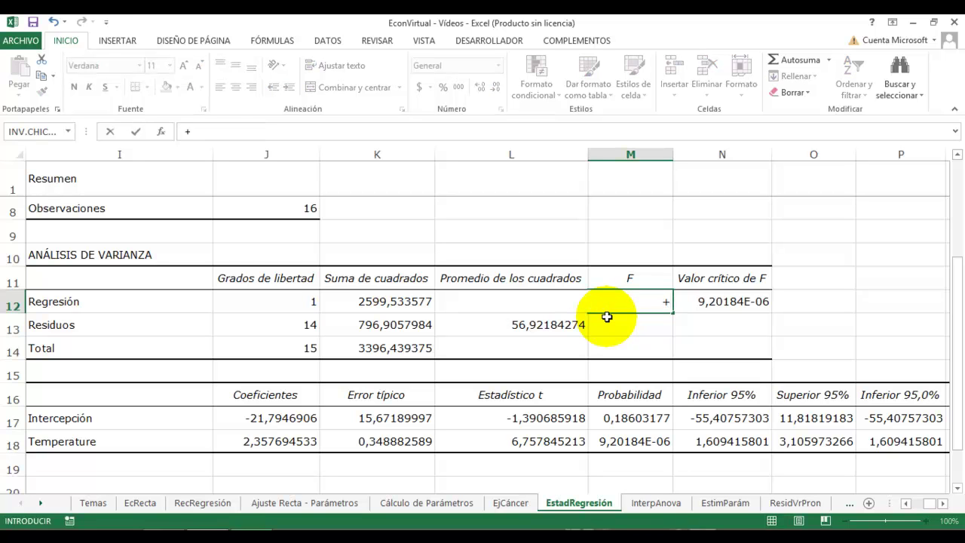
{"action": "key", "text": "Left"}
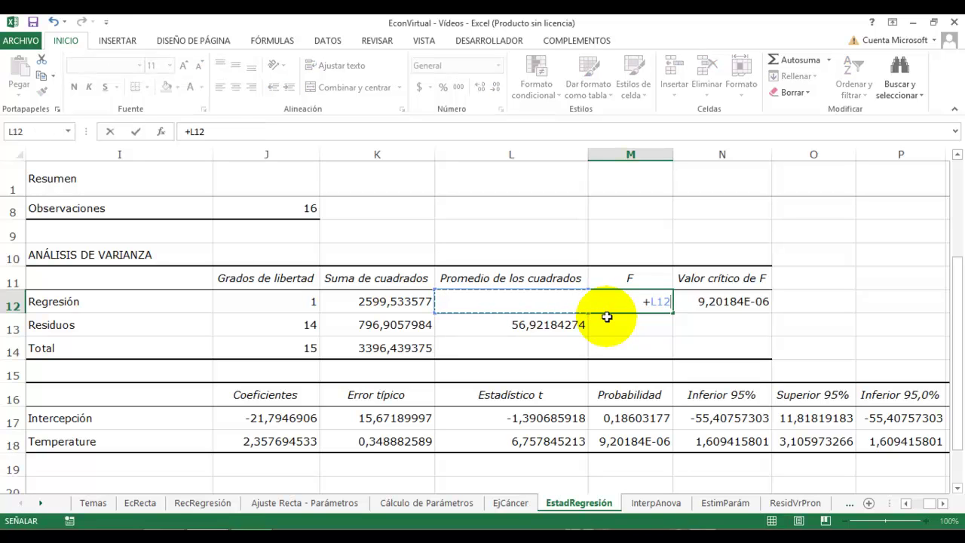
{"action": "type", "text": "/"}
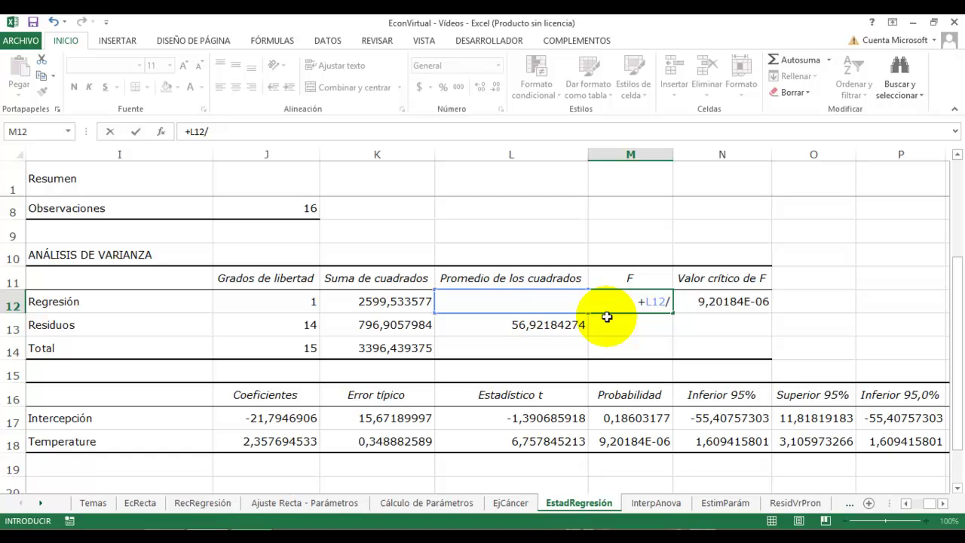
{"action": "left_click", "coordinate": [553, 324]}
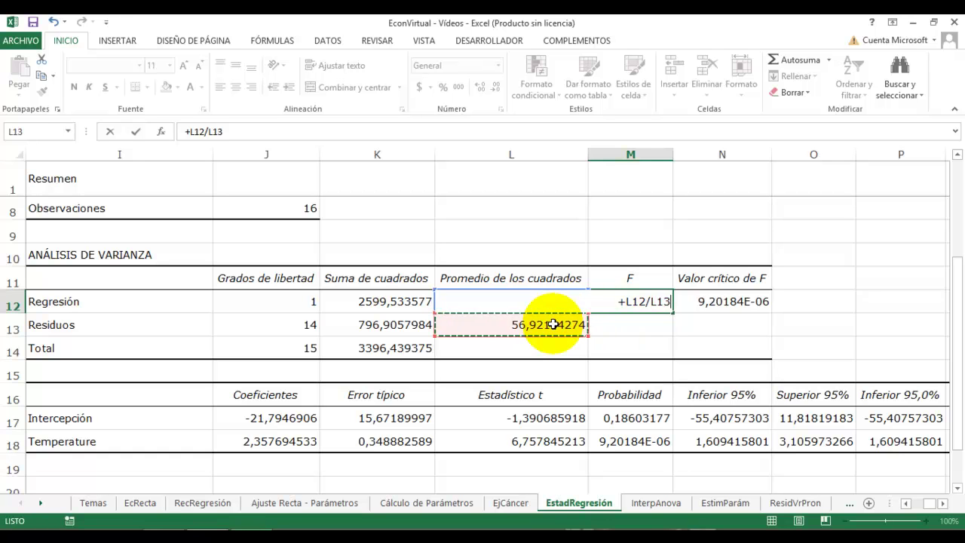
{"action": "key", "text": "Return"}
{"action": "key", "text": "Up"}
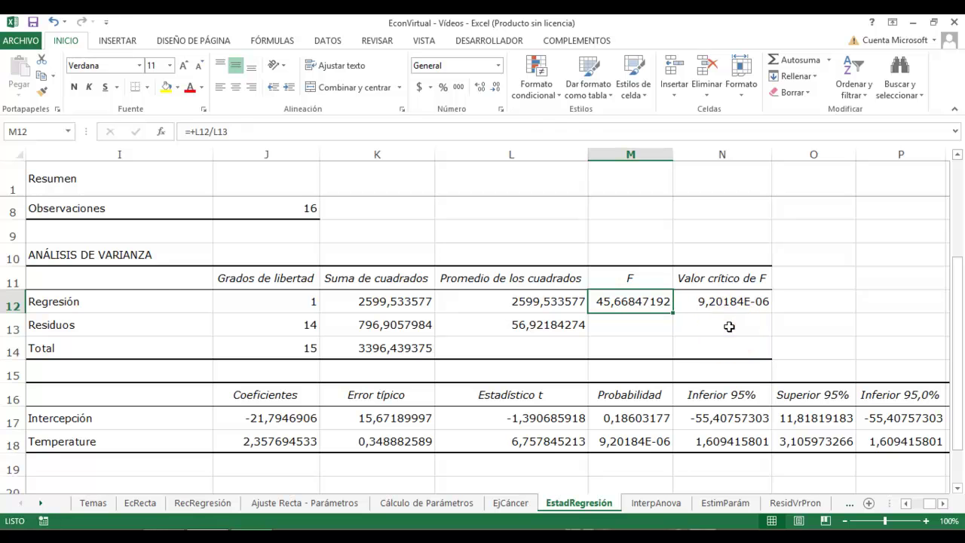
Calculate the critical value of F in N13 with DISTR.F.CD, using F in M12 and the degrees of freedom J12 and J13.
{"action": "left_click", "coordinate": [729, 326]}
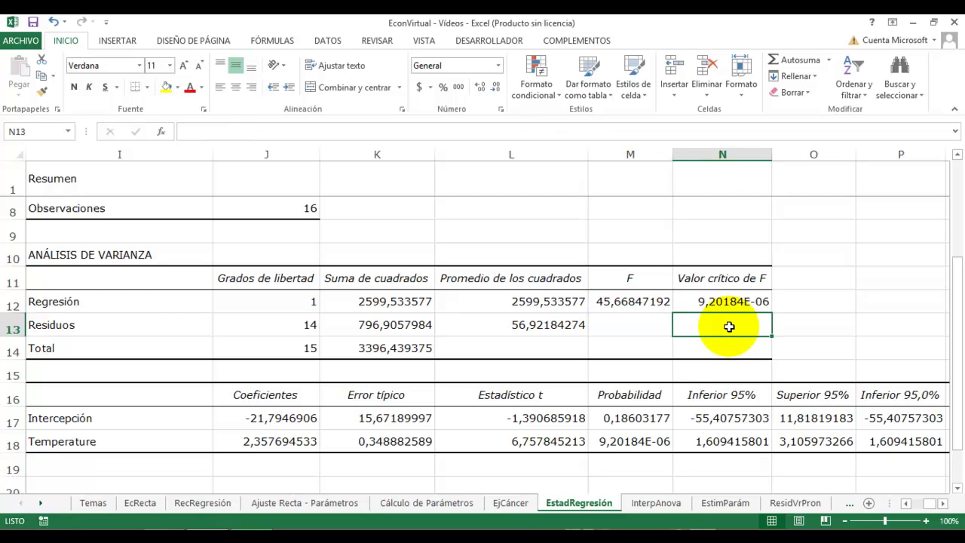
{"action": "type", "text": "=distr"}
{"action": "key", "text": "Down"}
{"action": "key", "text": "Down"}
{"action": "key", "text": "Down"}
{"action": "key", "text": "Down"}
{"action": "key", "text": "Down"}
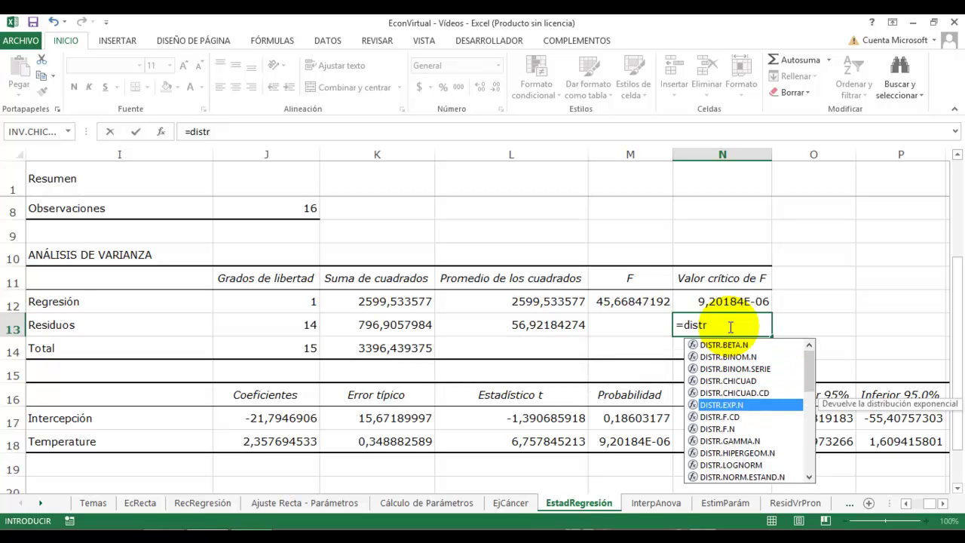
{"action": "key", "text": "Down"}
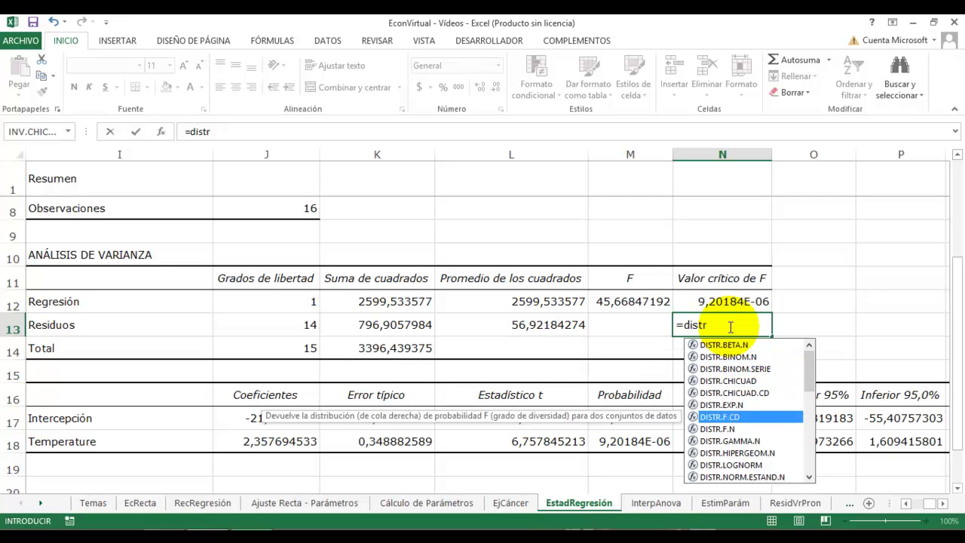
{"action": "double_click", "coordinate": [752, 416]}
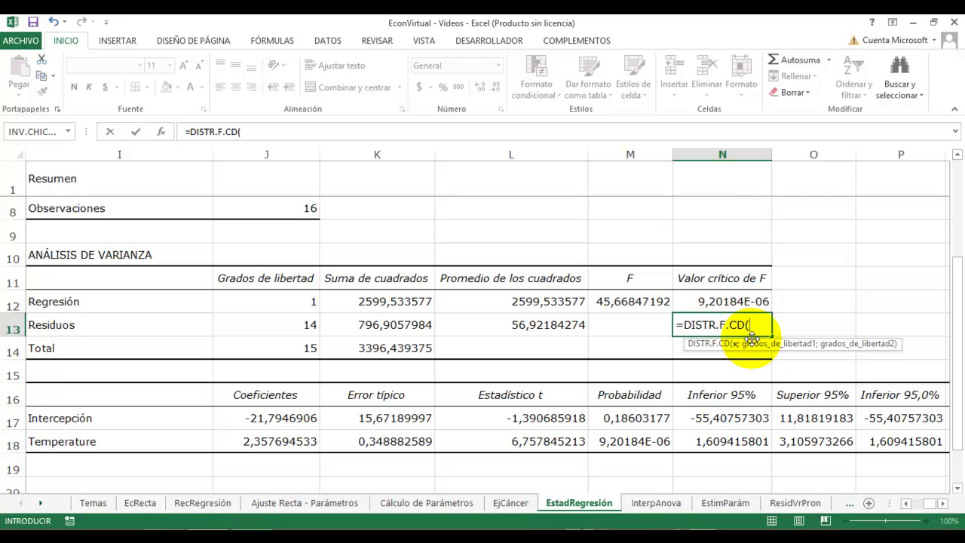
{"action": "left_click", "coordinate": [619, 297]}
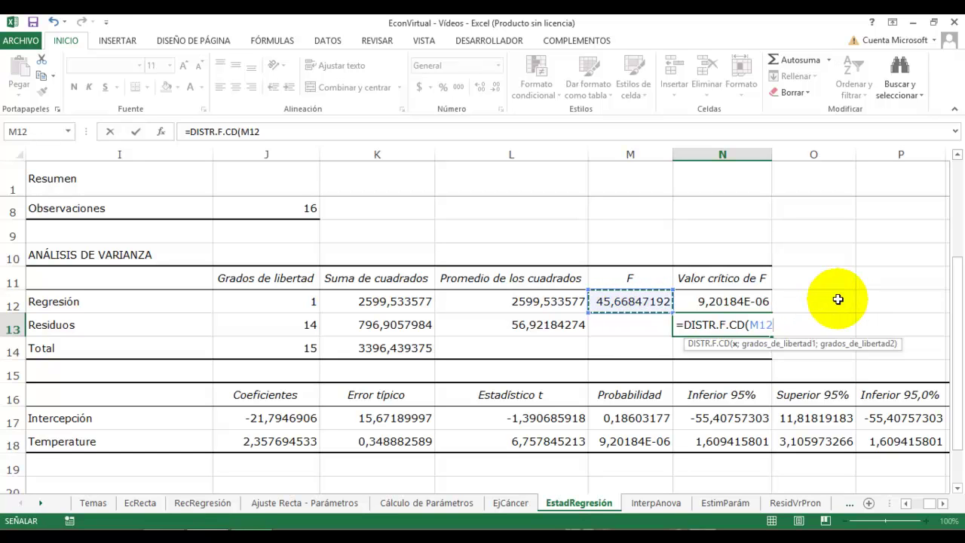
{"action": "type", "text": ";"}
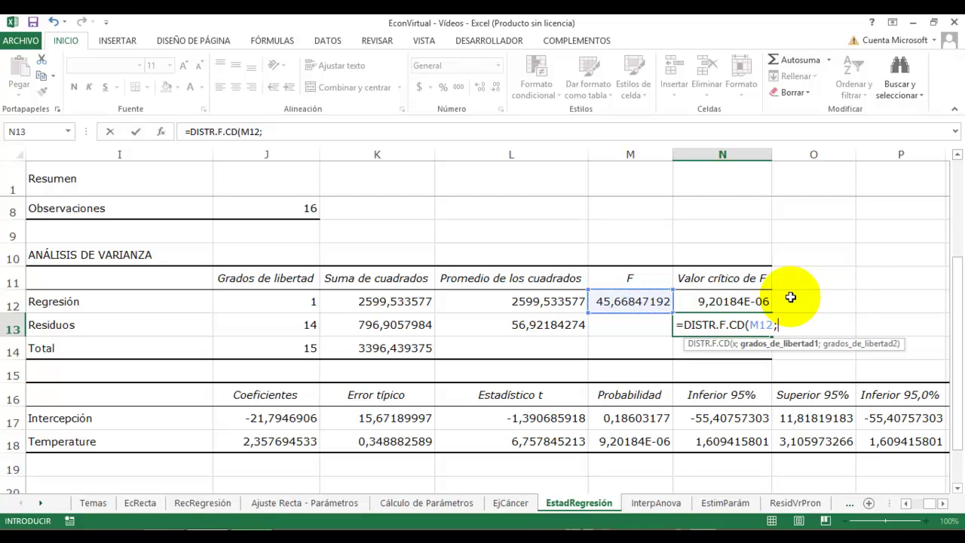
{"action": "left_click", "coordinate": [272, 301]}
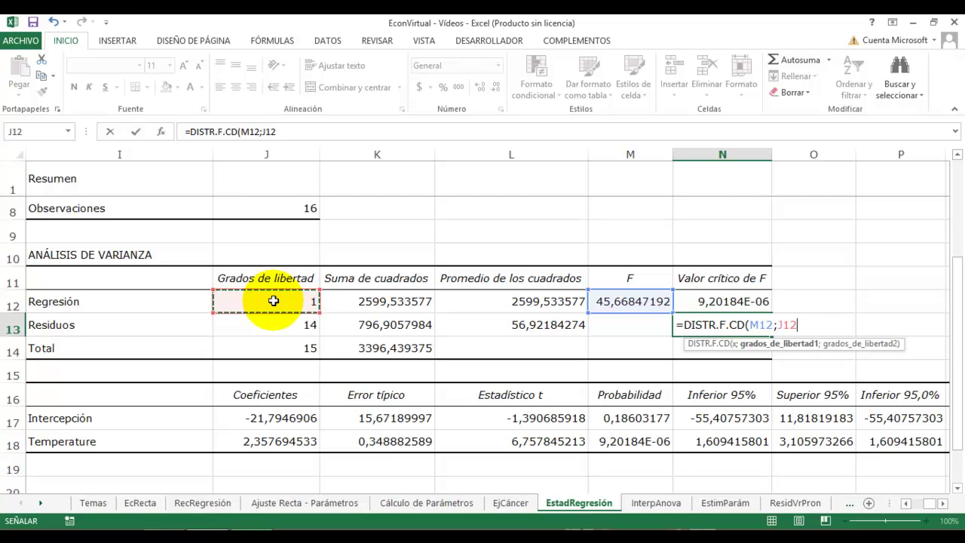
{"action": "type", "text": ";"}
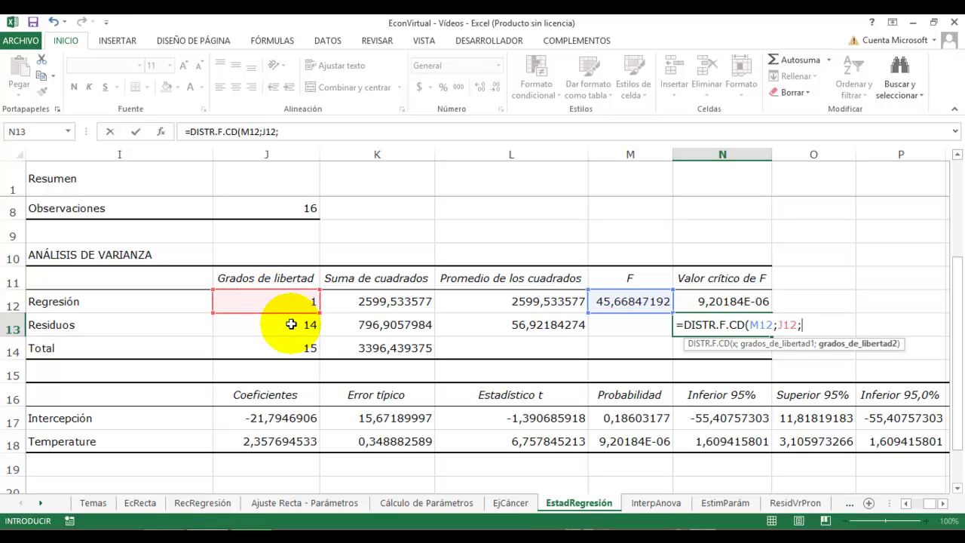
{"action": "left_click", "coordinate": [291, 324]}
{"action": "type", "text": ")"}
{"action": "key", "text": "Return"}
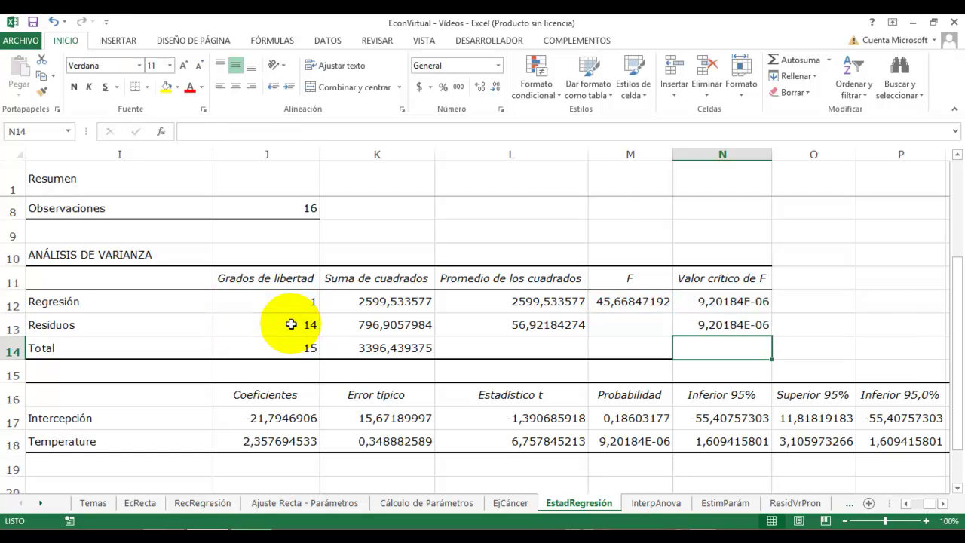
Format the DISTR.F.CD result in N13 in thousands-separator style with nine decimal places.
{"action": "left_click", "coordinate": [752, 325]}
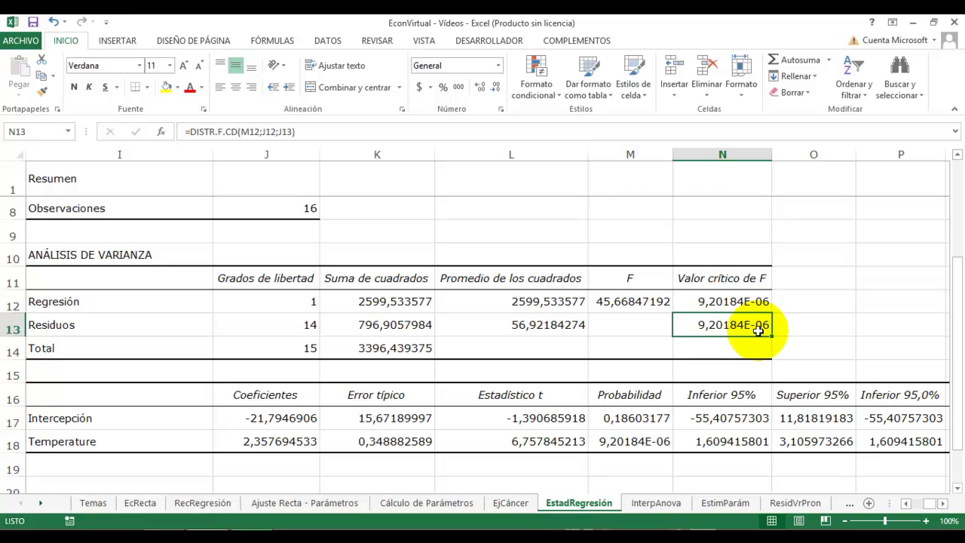
{"action": "left_click", "coordinate": [459, 89]}
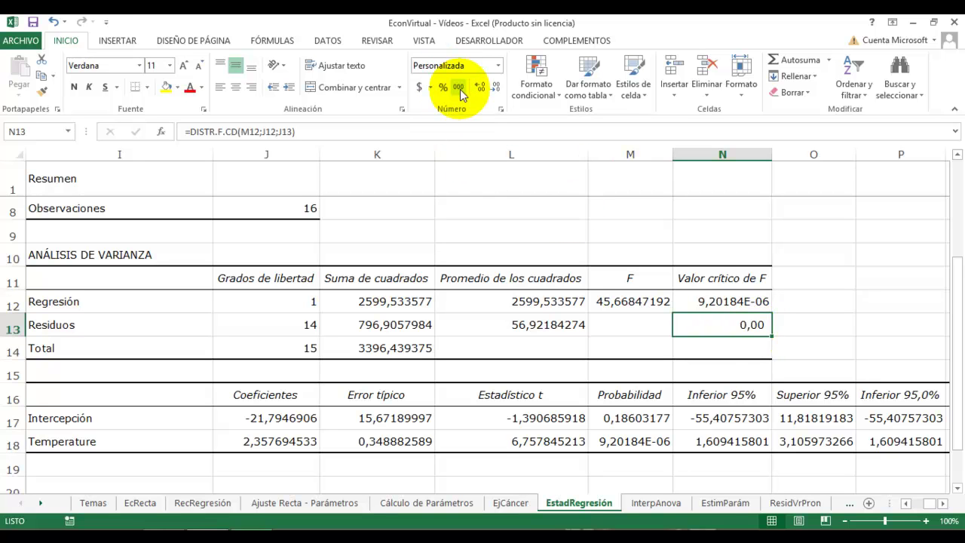
{"action": "left_click", "coordinate": [479, 87]}
{"action": "left_click", "coordinate": [479, 87]}
{"action": "left_click", "coordinate": [479, 88]}
{"action": "left_click", "coordinate": [480, 88]}
{"action": "left_click", "coordinate": [479, 88]}
{"action": "left_click", "coordinate": [479, 88]}
{"action": "left_click", "coordinate": [479, 87]}
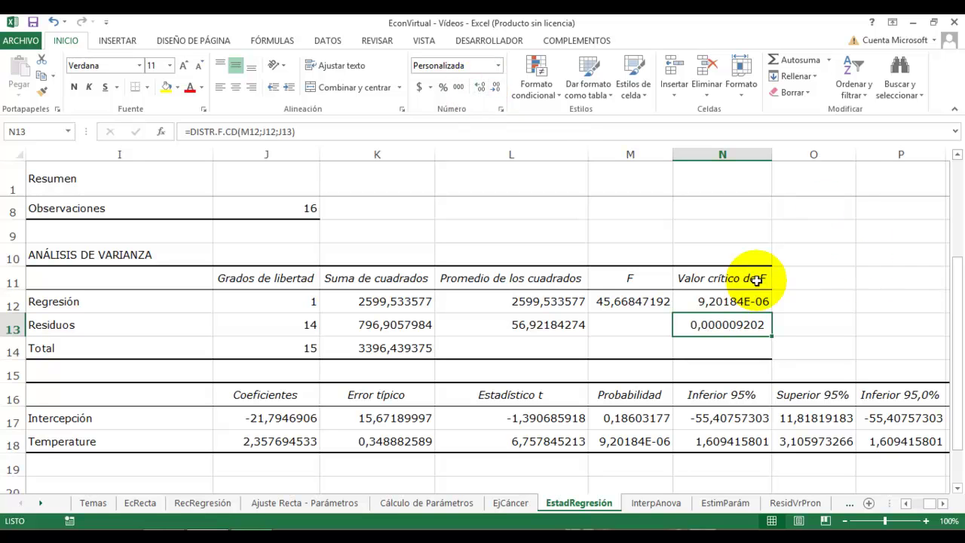
Enter the significance level 0,05 in O13, beside the calculated critical value of F.
{"action": "left_click", "coordinate": [802, 329]}
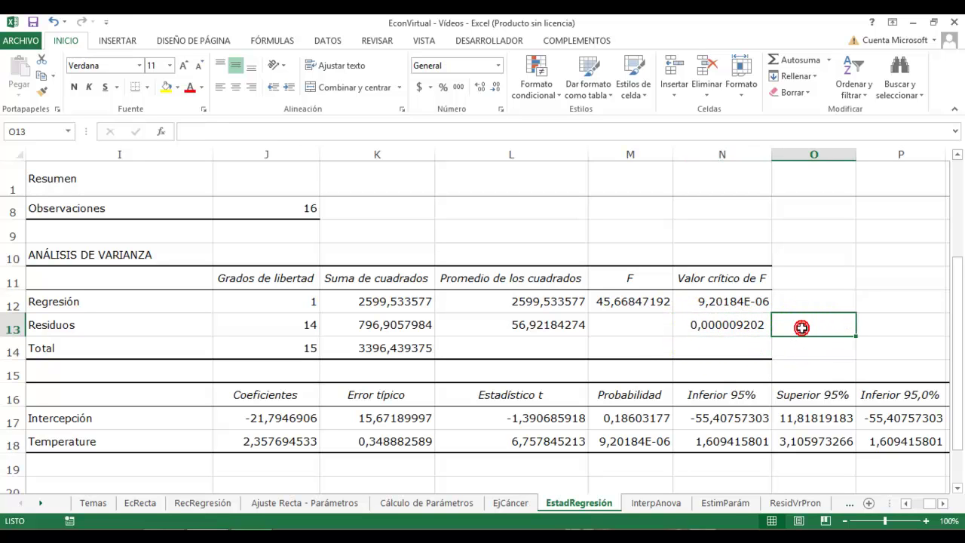
{"action": "double_click", "coordinate": [803, 328]}
{"action": "type", "text": "0,05"}
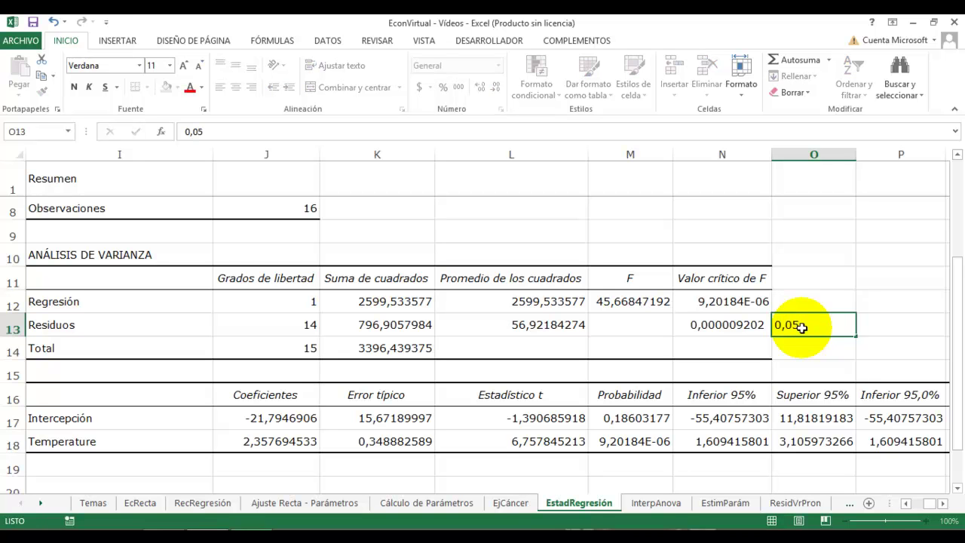
{"action": "key", "text": "Return"}
{"action": "left_click", "coordinate": [801, 327]}
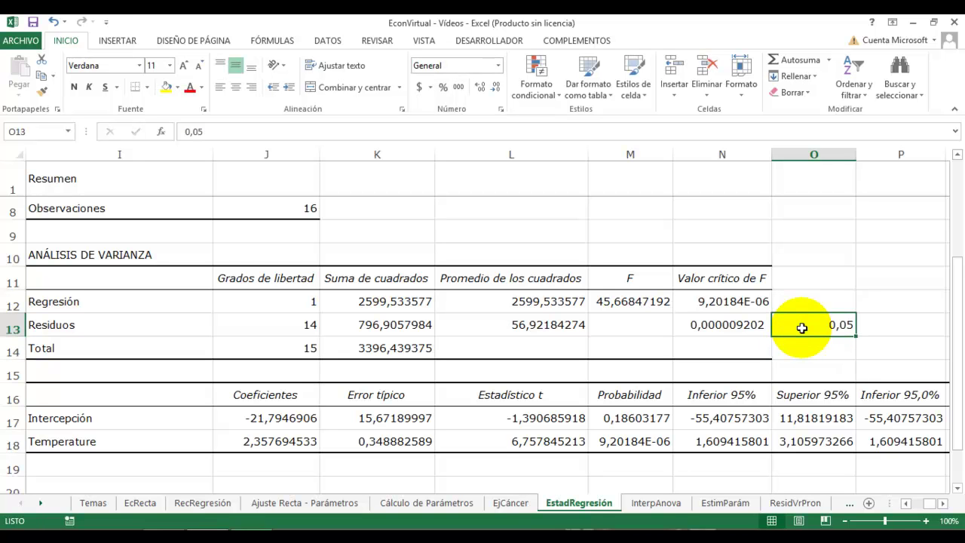